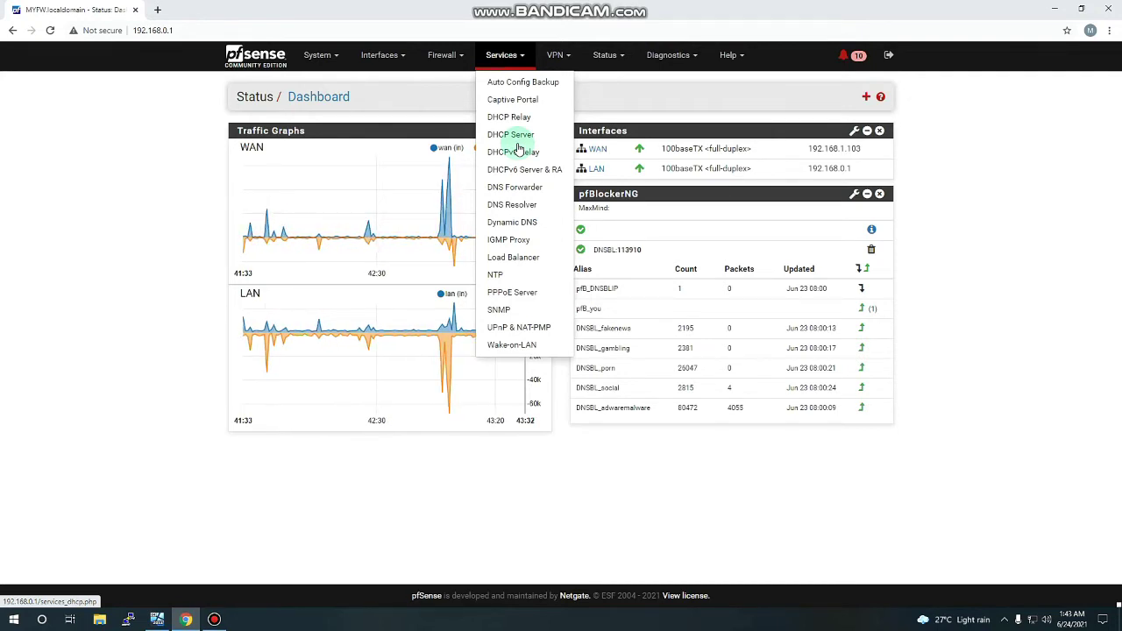
Step: Review the DHCP server settings for the LAN interface through to the static mappings, and return to the dashboard
left_click(512, 135)
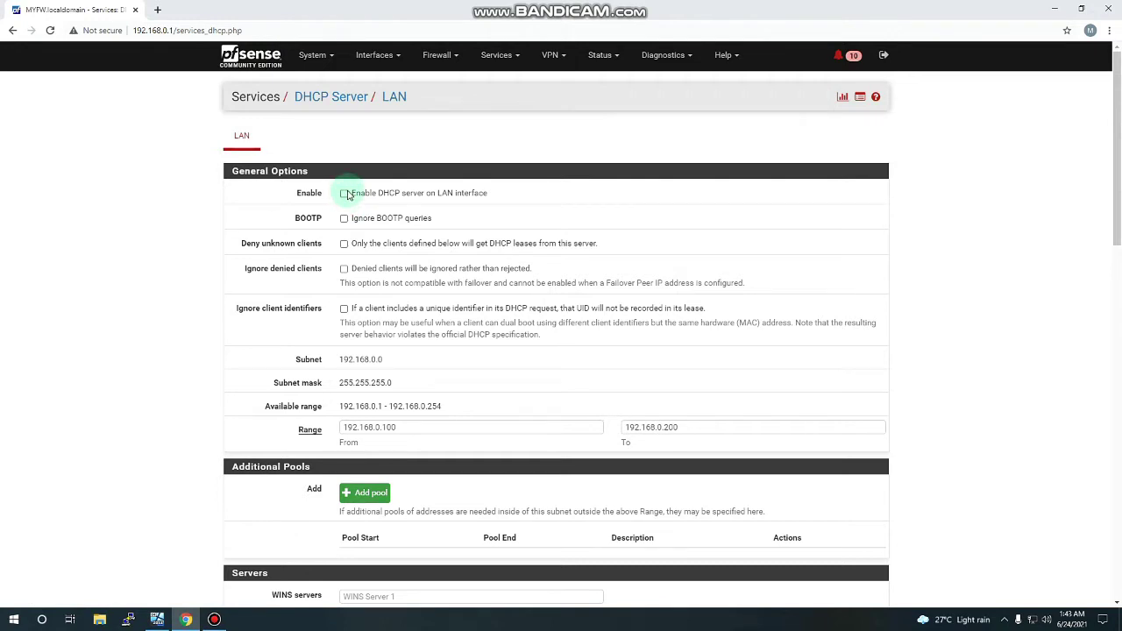
scroll(347, 195, "down", 10)
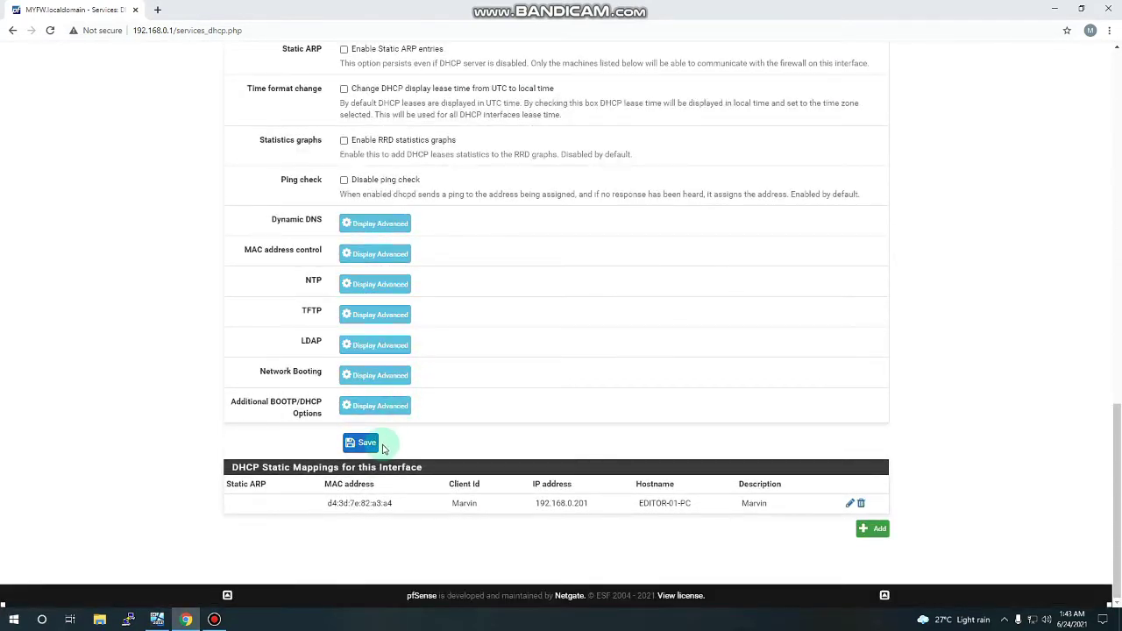
scroll(465, 368, "up", 8)
key("alt+Left")
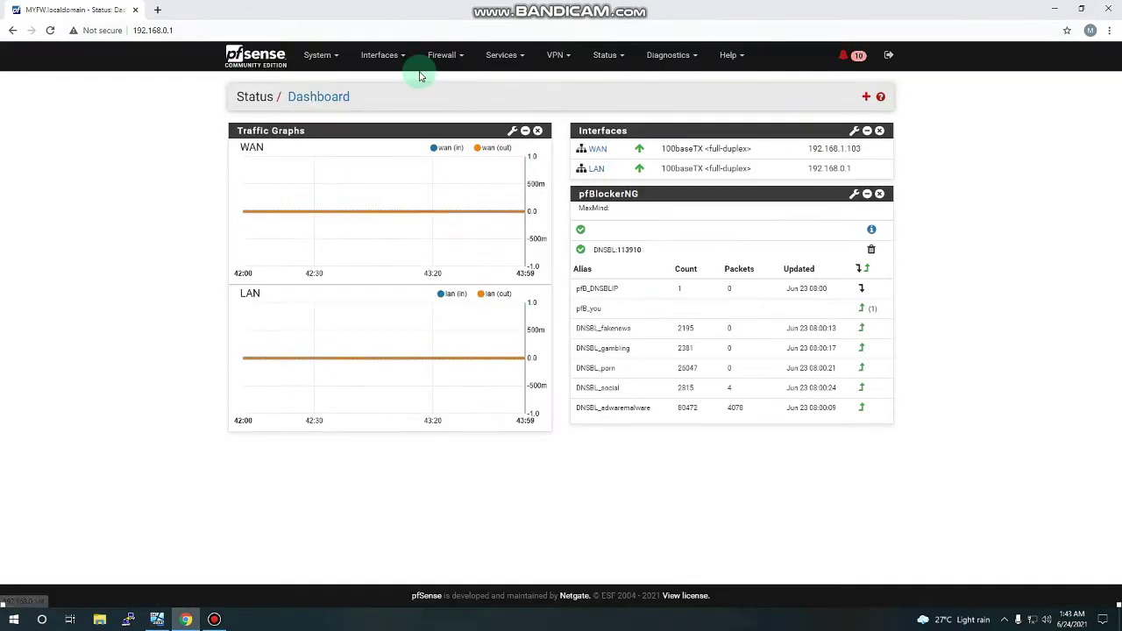
Step: View the pfBlockerNG general settings and go back to the LAN DHCP server settings
left_click(503, 56)
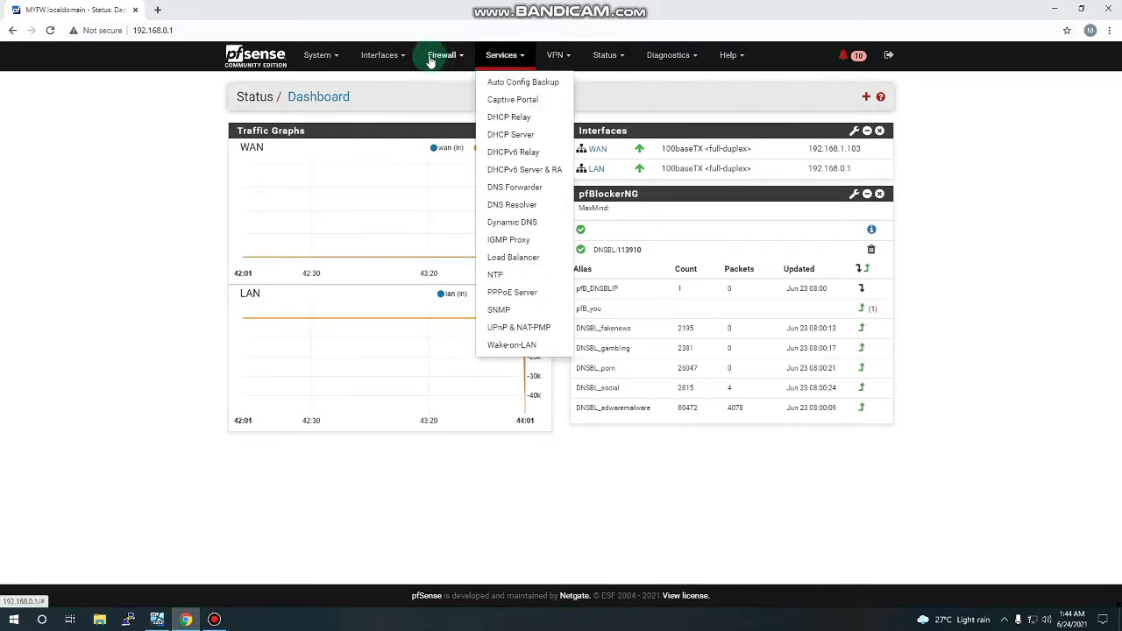
left_click(441, 55)
left_click(463, 124)
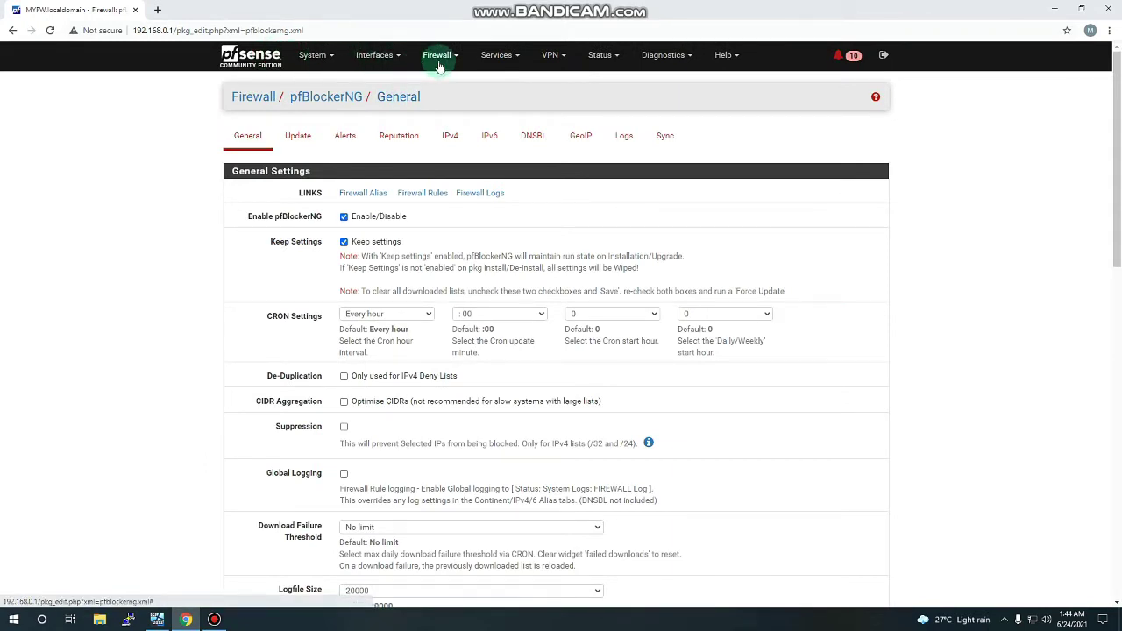
left_click(498, 55)
left_click(537, 134)
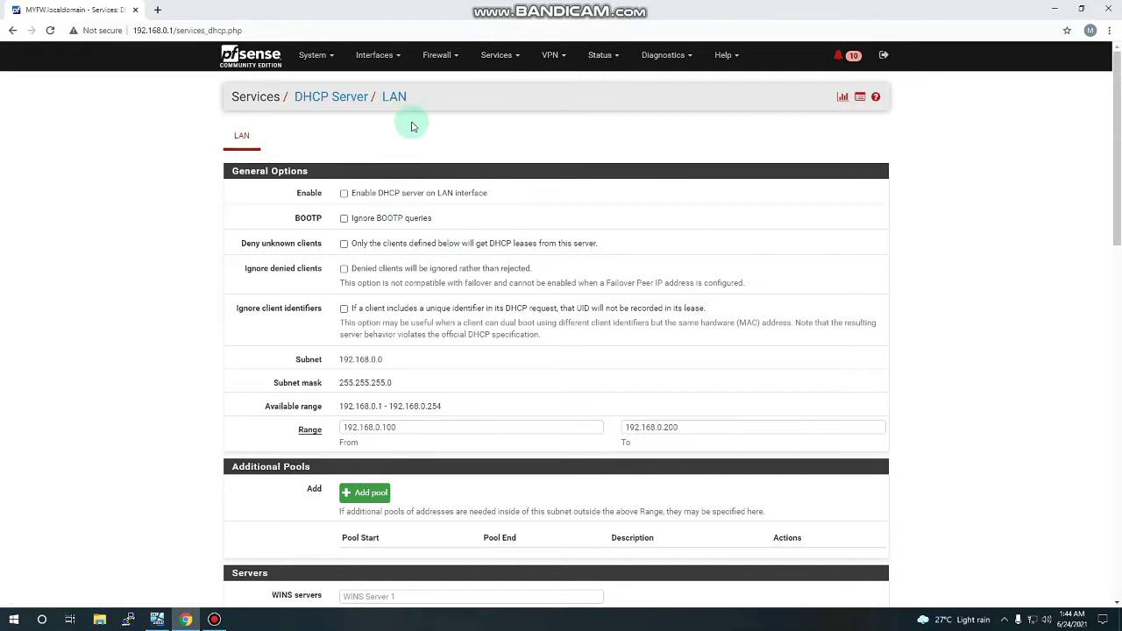
left_click(570, 61)
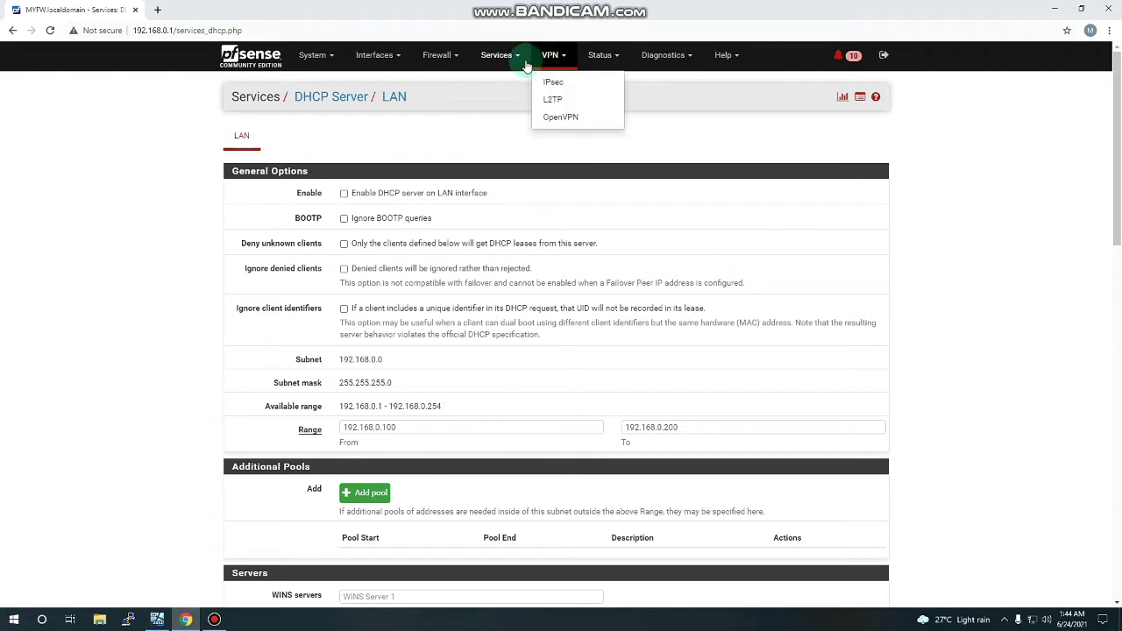
left_click(496, 56)
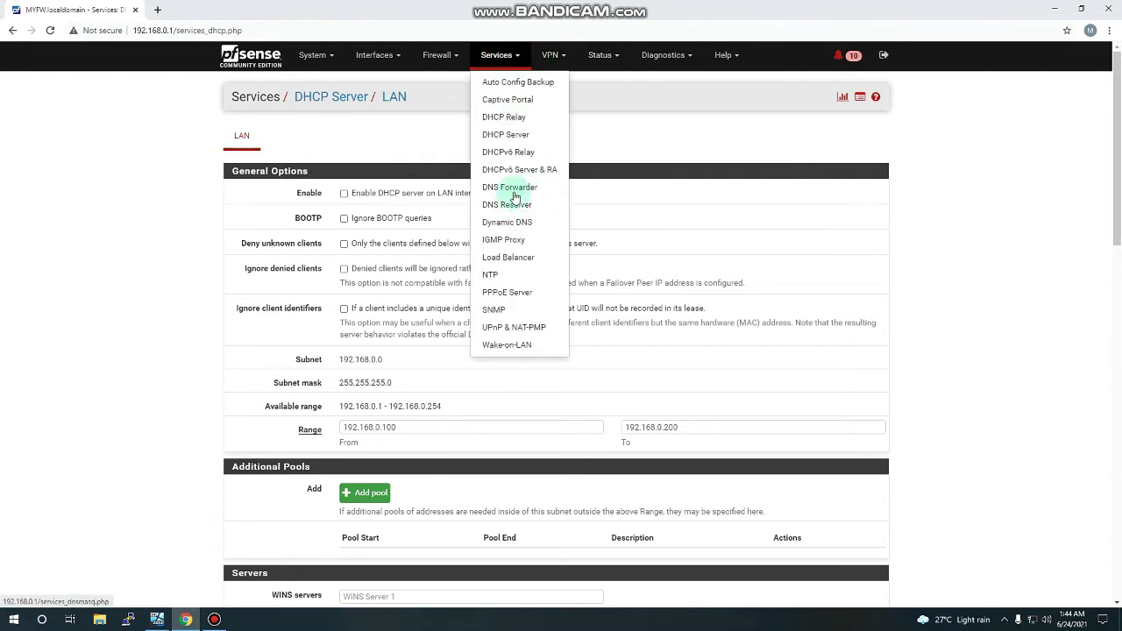
left_click(152, 85)
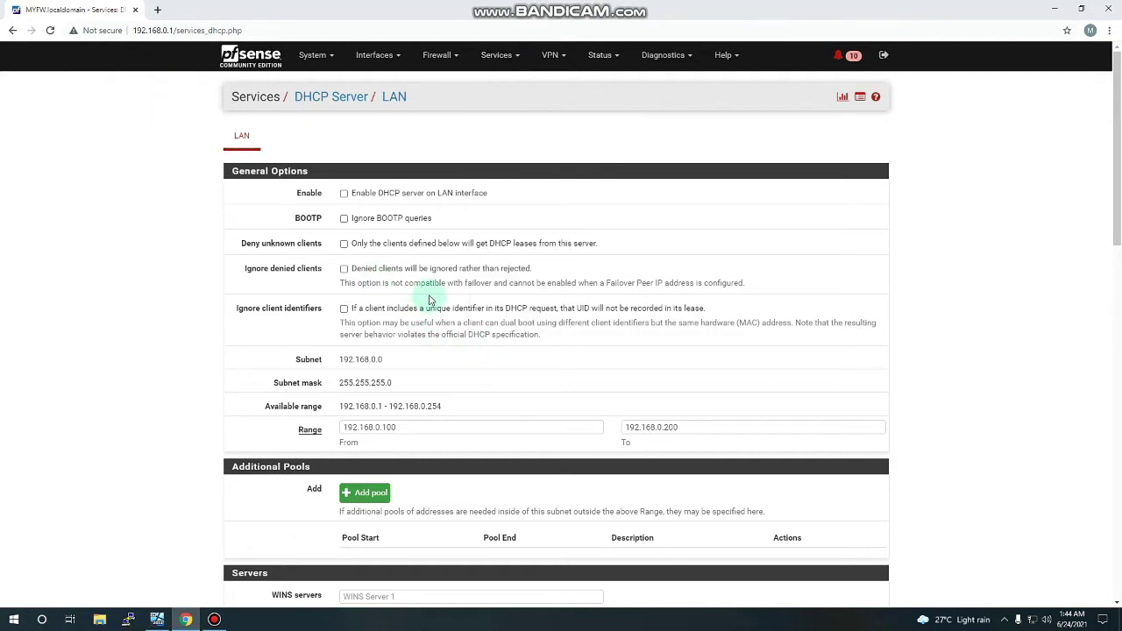
Step: Switch to the SERVER2012 virtual machine in VirtualBox and launch Server Manager
left_click(157, 620)
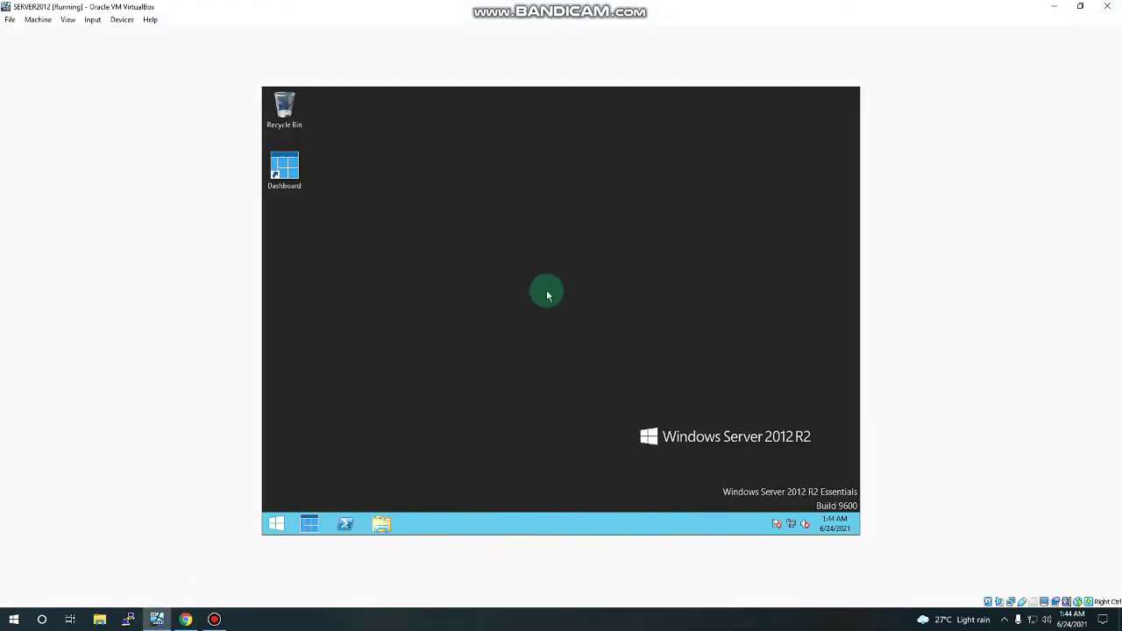
key("super")
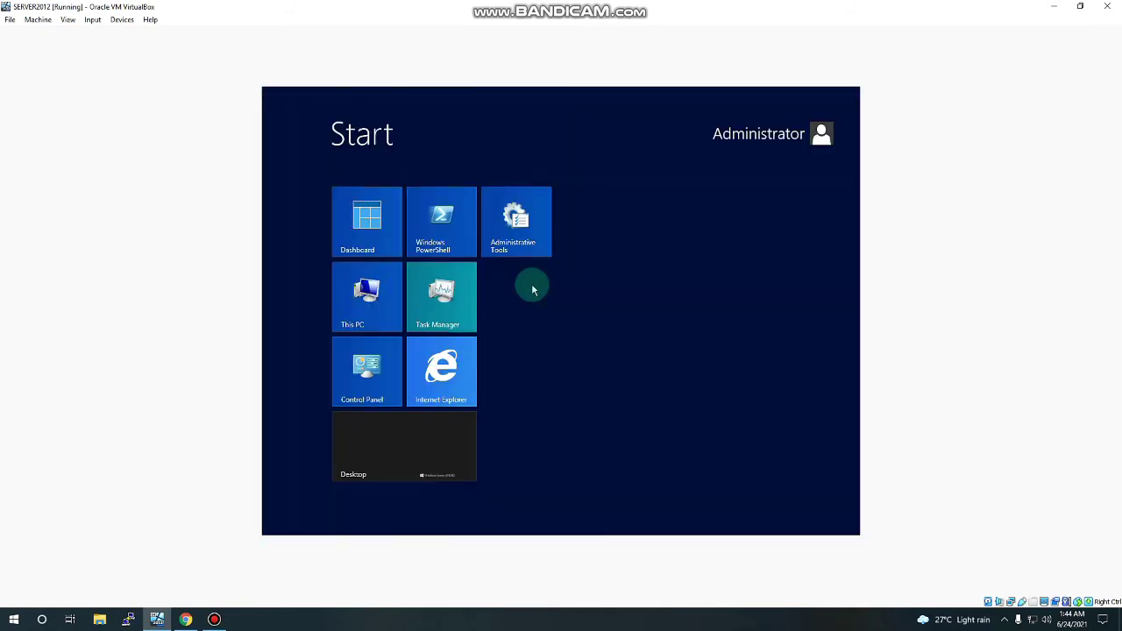
type("server Manager")
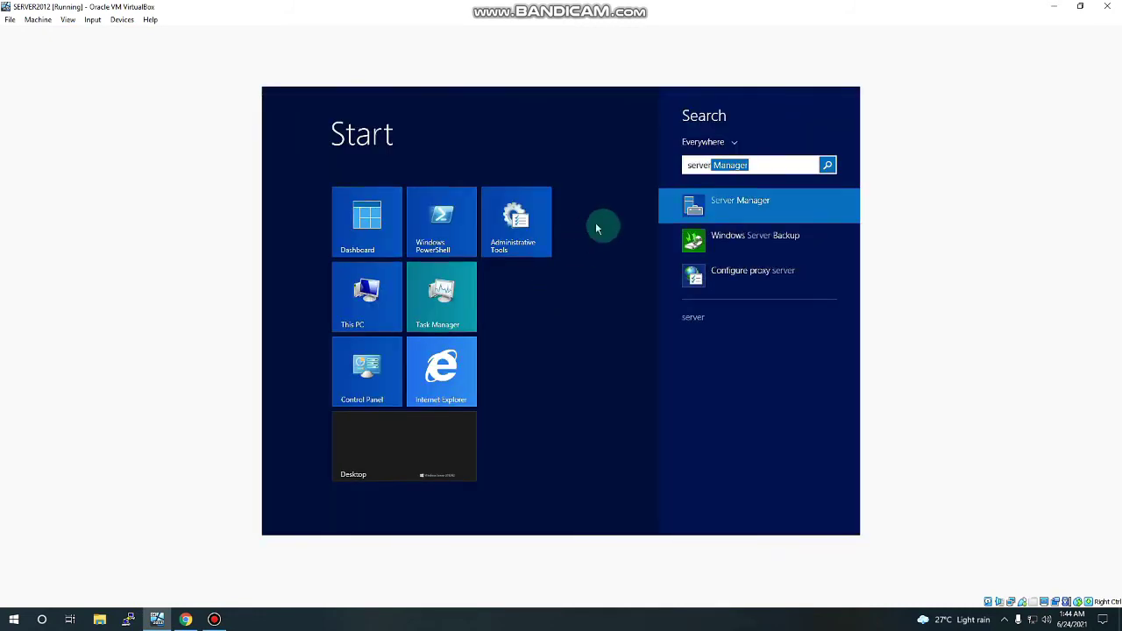
left_click(782, 207)
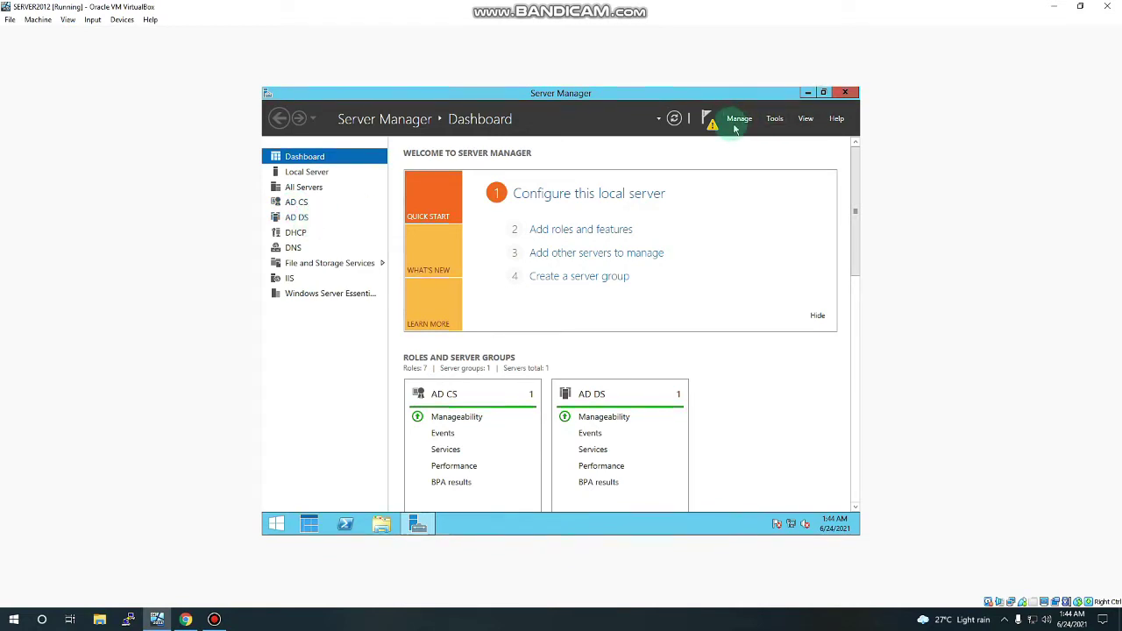
Step: View the kapitbahay.local domain in Active Directory Users and Computers and close the console
left_click(774, 120)
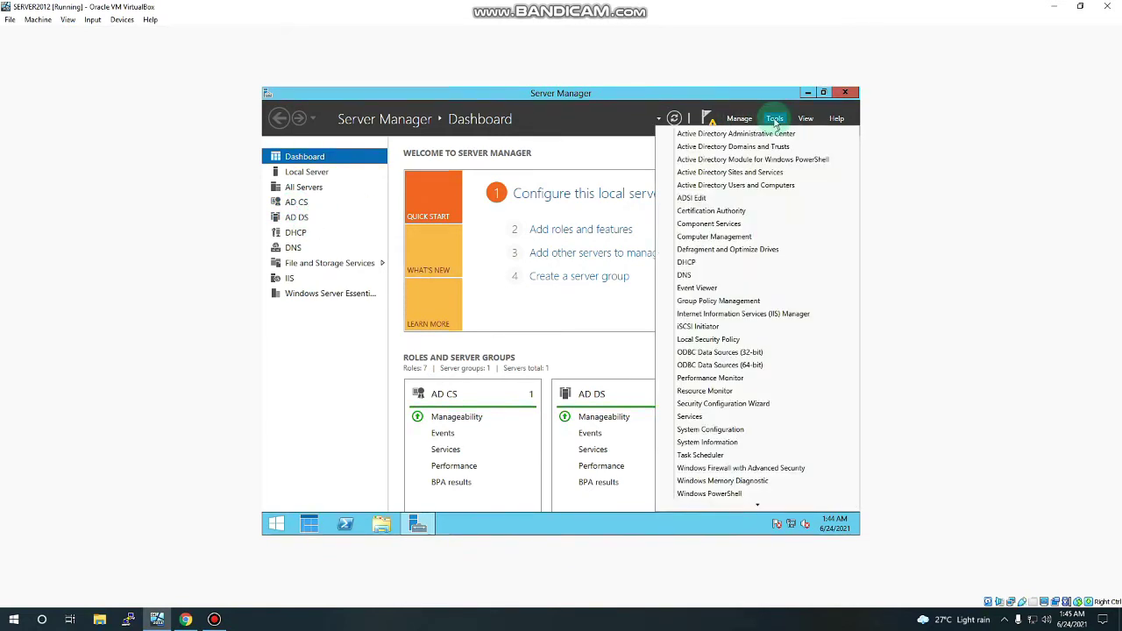
left_click(737, 186)
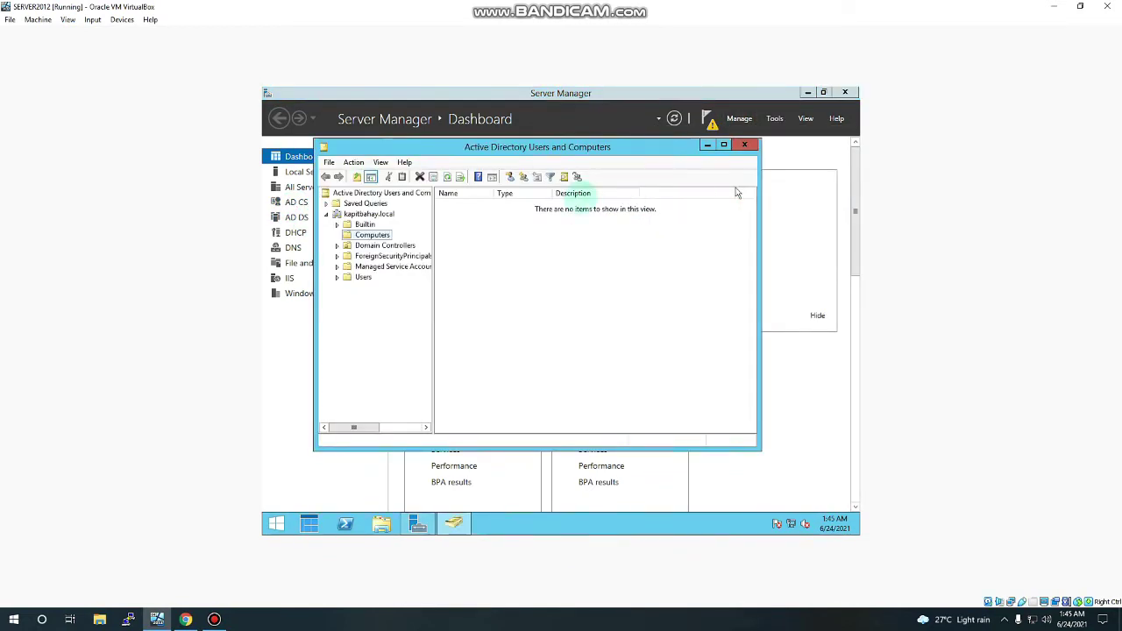
left_click_drag(424, 152, 470, 144)
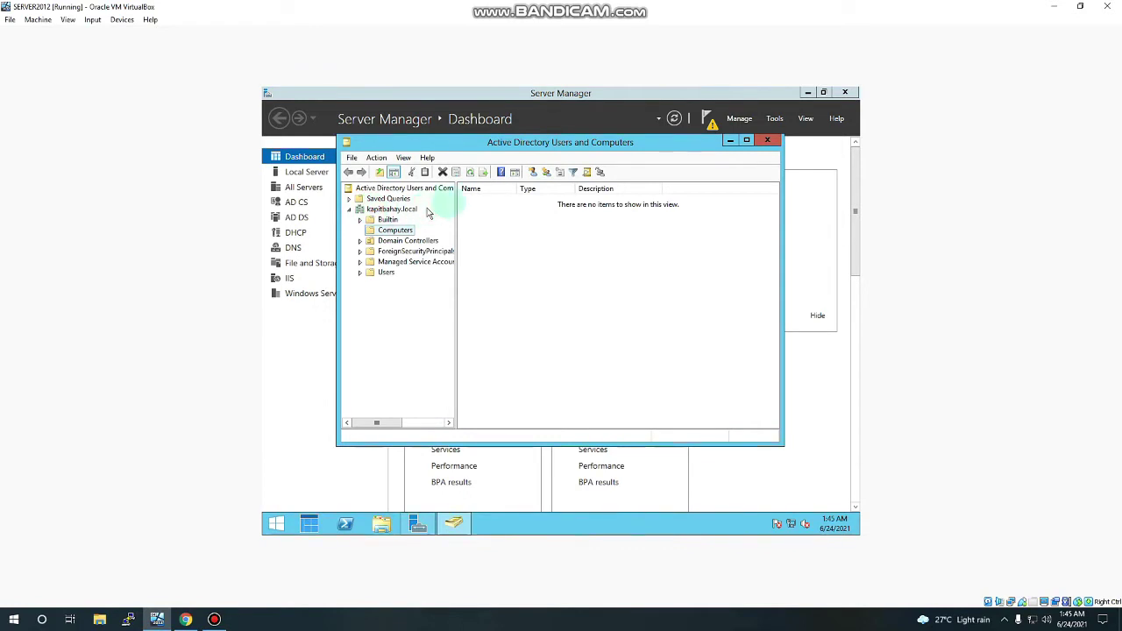
left_click(767, 140)
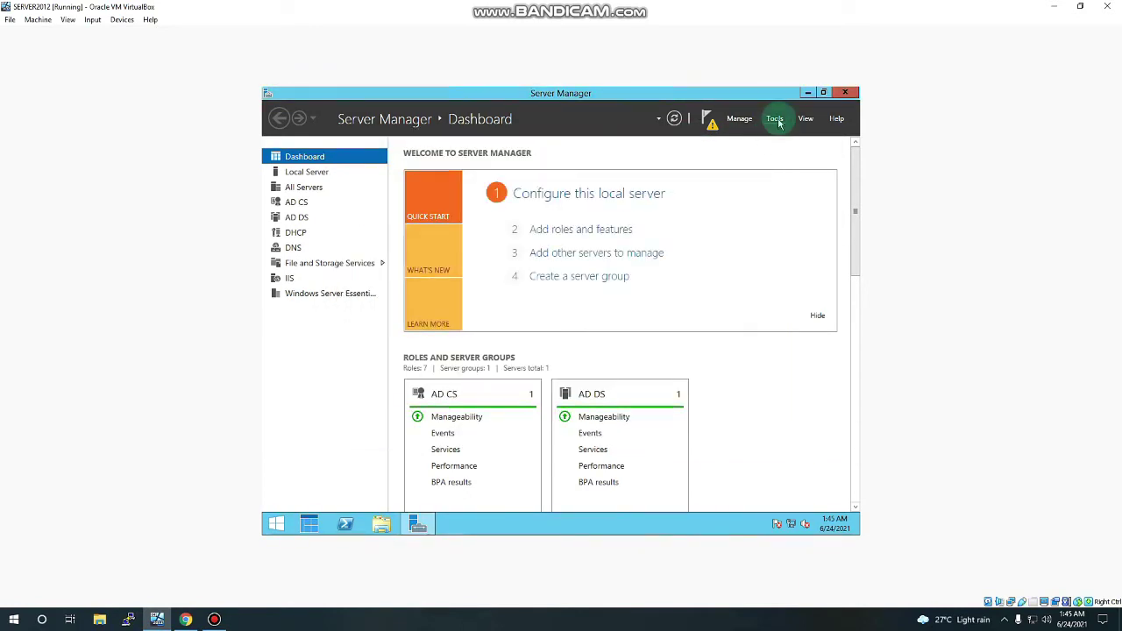
Step: Open the DHCP management console maximized and widen its console tree to show the full server name
left_click(775, 119)
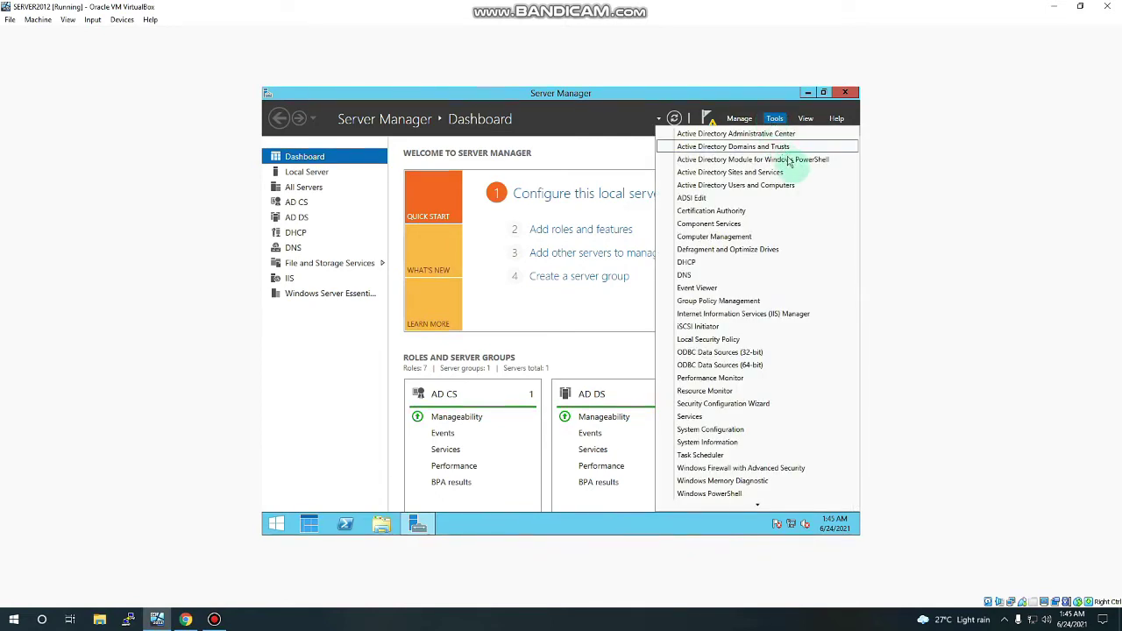
left_click(712, 263)
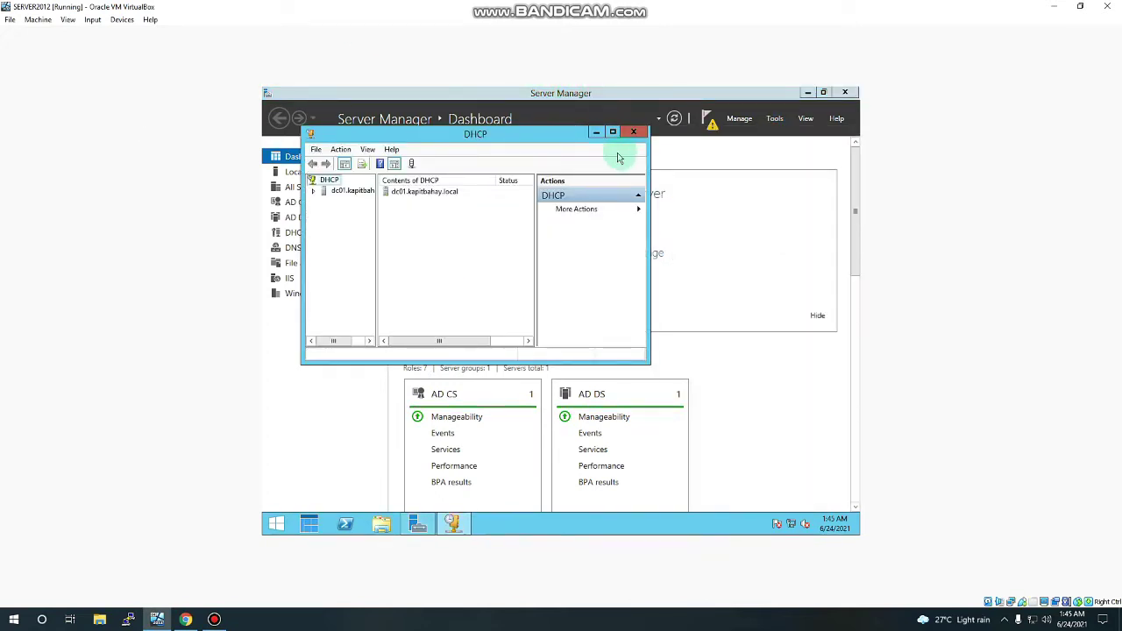
left_click(613, 132)
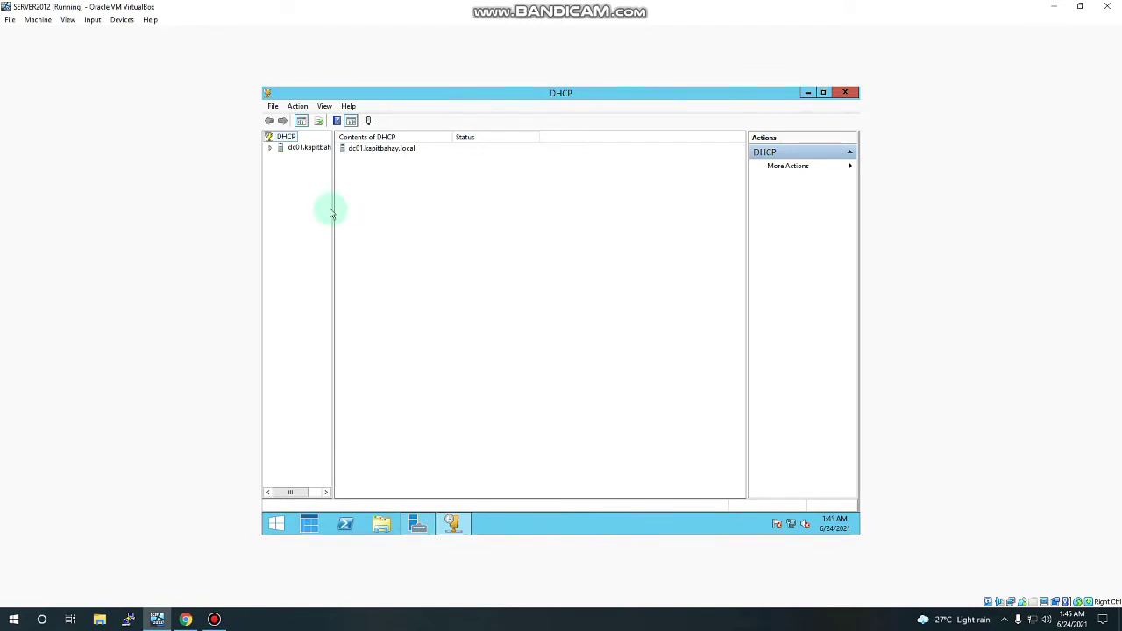
left_click_drag(333, 215, 403, 213)
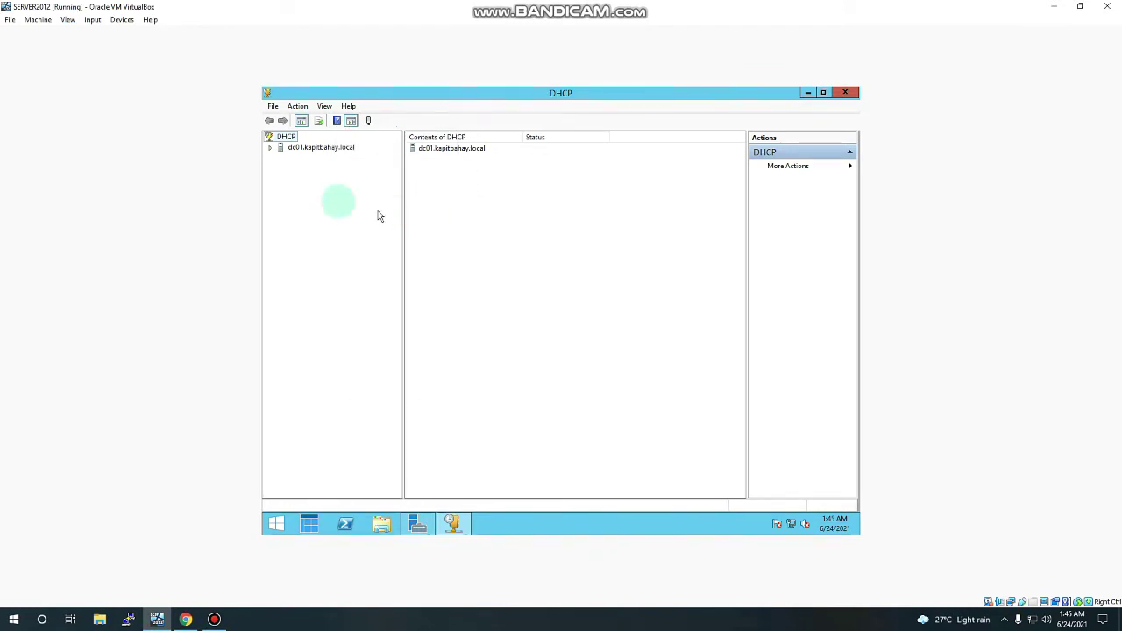
Step: Expand dc01.kapitbahay.local, IPv4 and the DHCP01 scope, and view the scope's address pool
left_click(270, 149)
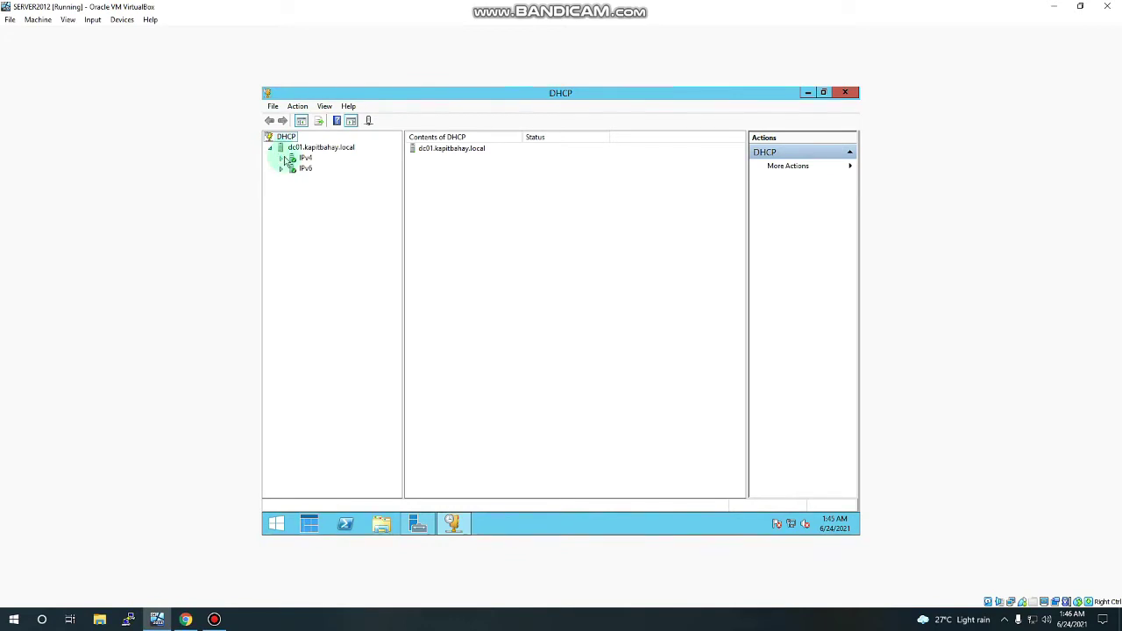
left_click(282, 158)
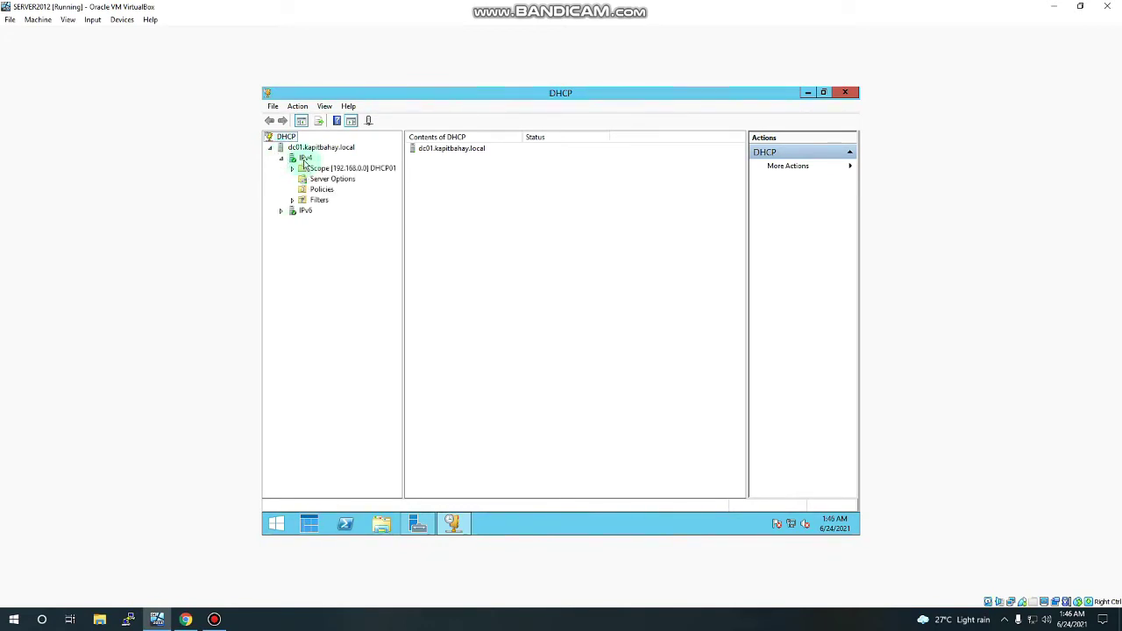
left_click(306, 157)
double_click(319, 169)
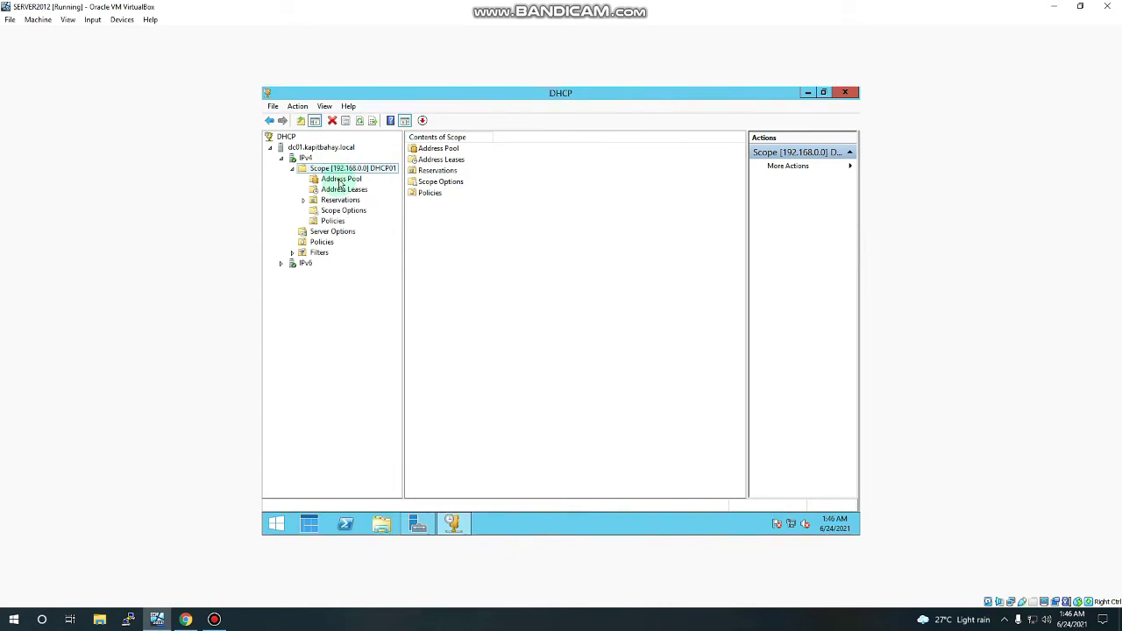
left_click(339, 180)
right_click(452, 184)
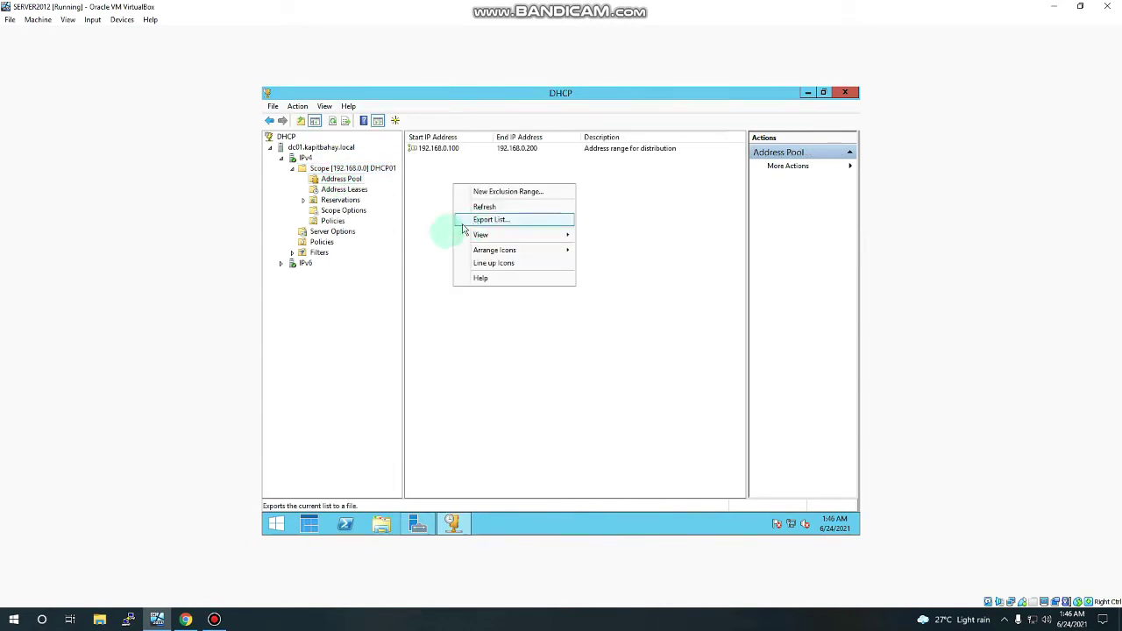
left_click(334, 167)
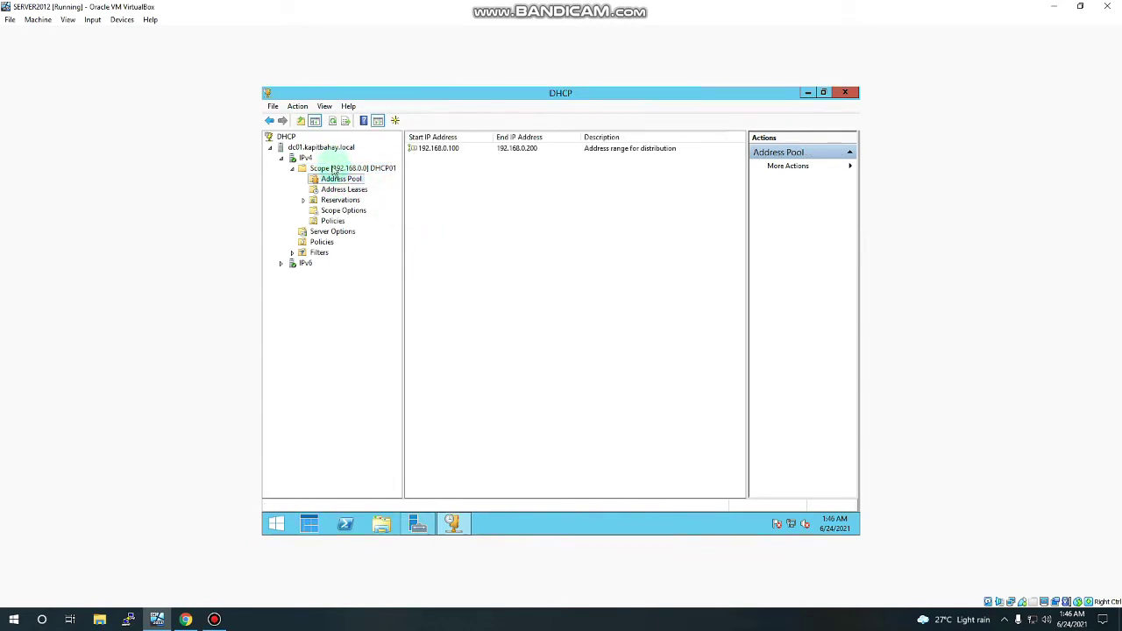
left_click(333, 168)
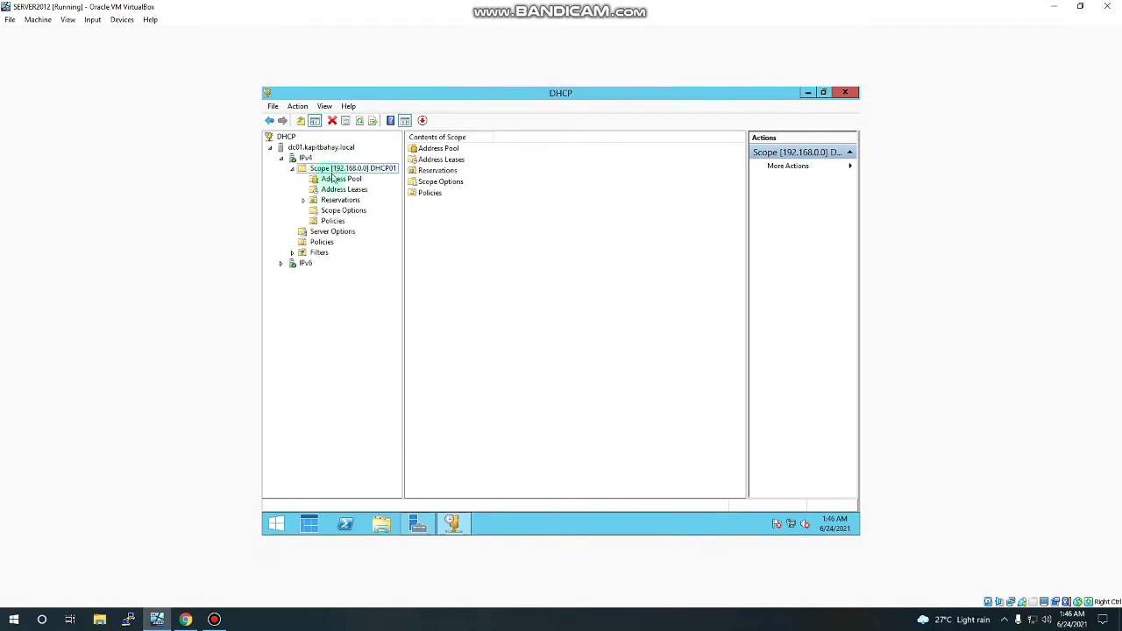
right_click(335, 171)
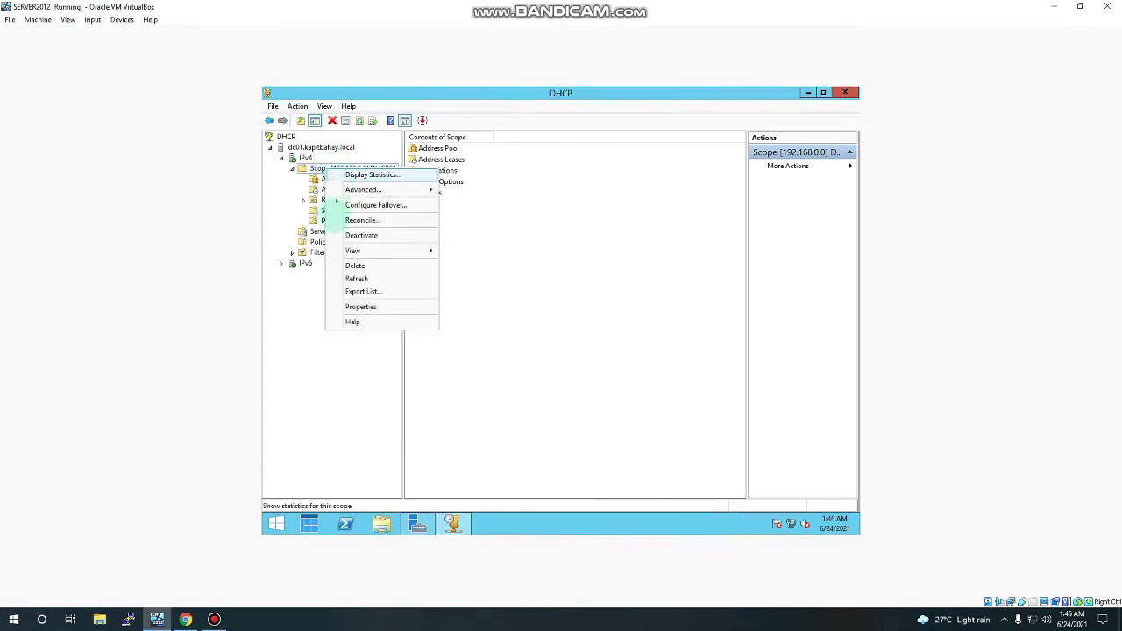
left_click(301, 151)
right_click(302, 152)
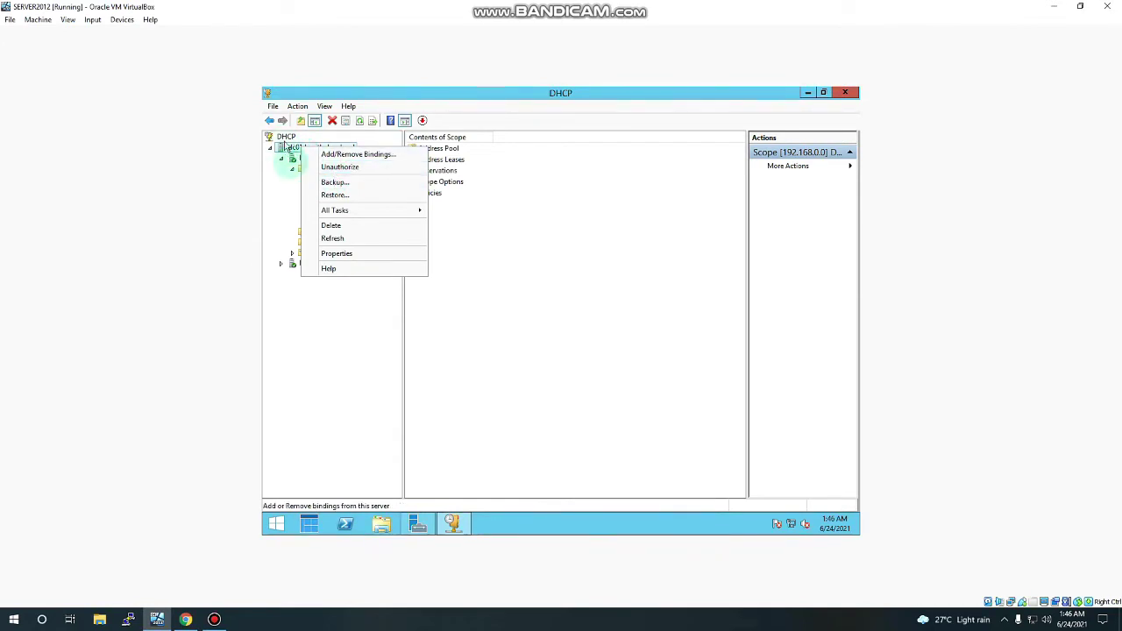
left_click(280, 238)
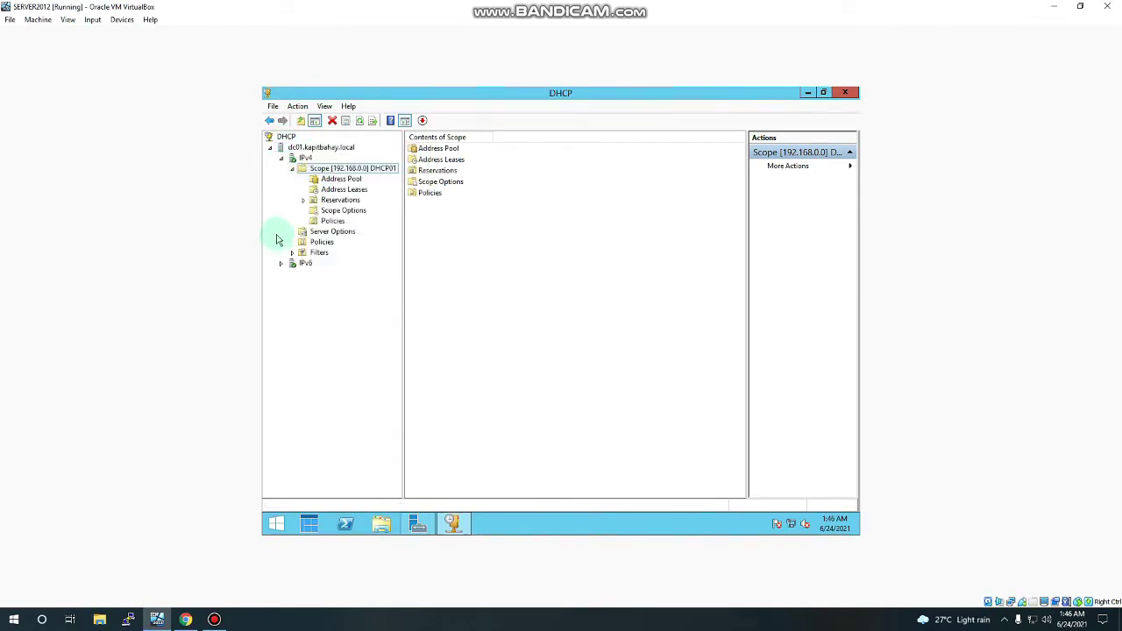
right_click(303, 149)
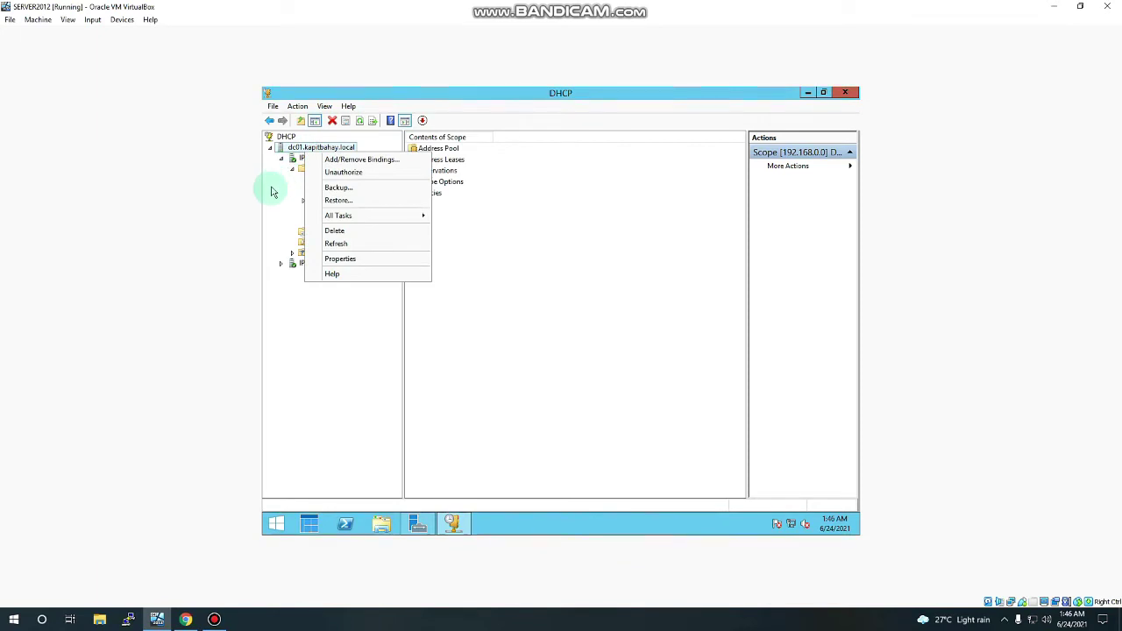
left_click(302, 160)
right_click(302, 149)
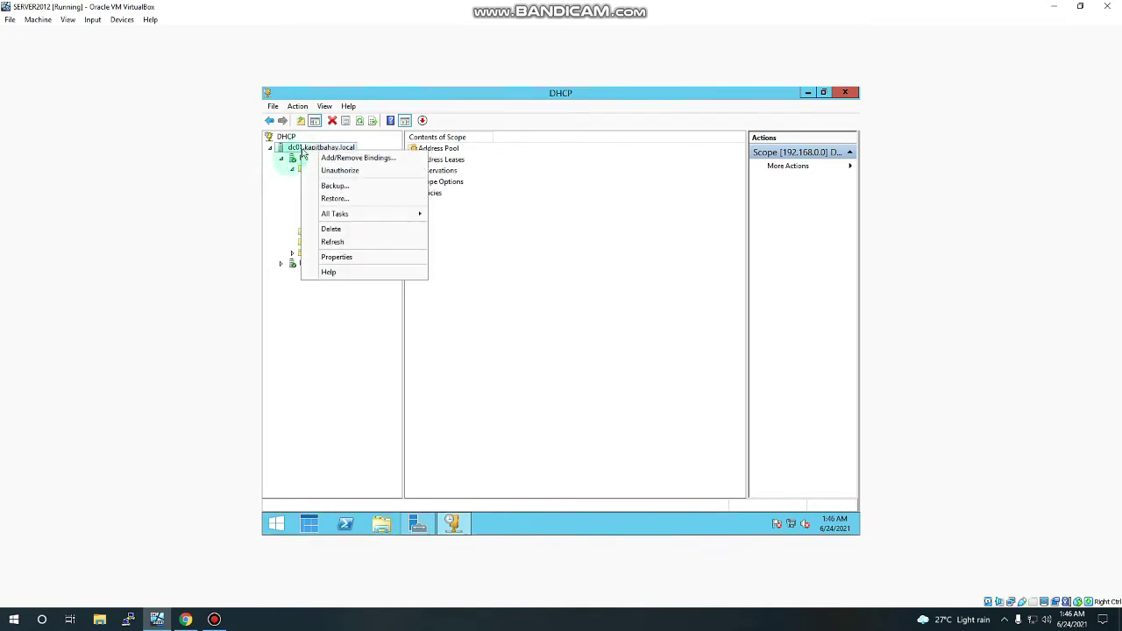
left_click(290, 138)
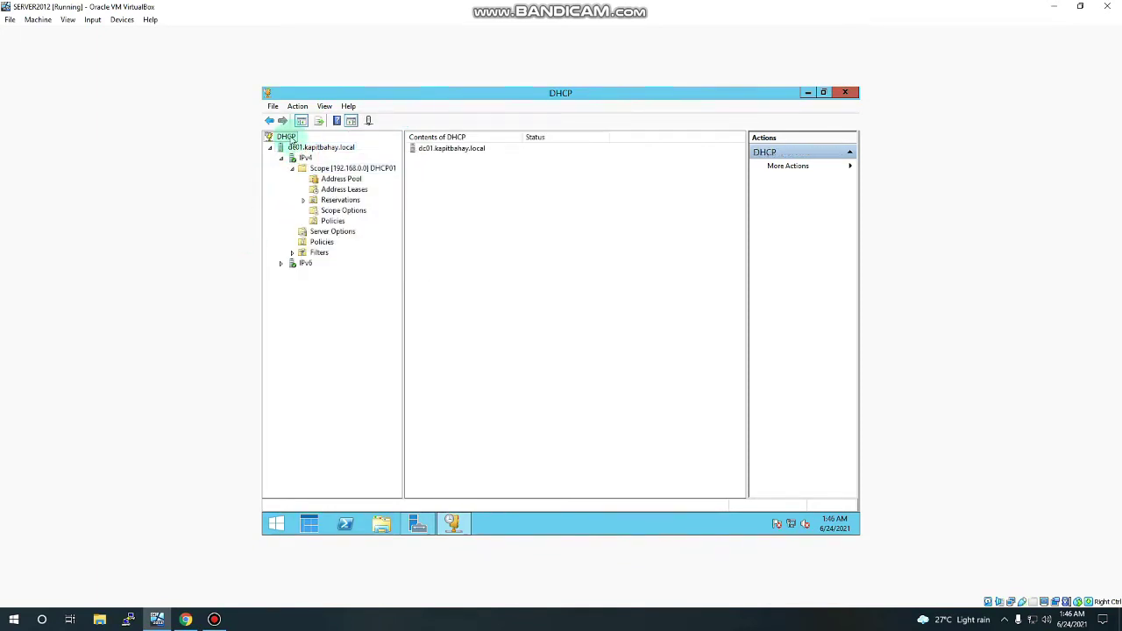
right_click(292, 139)
Step: Check the authorization option of the dc01.kapitbahay.local DHCP server without changing it
left_click(279, 149)
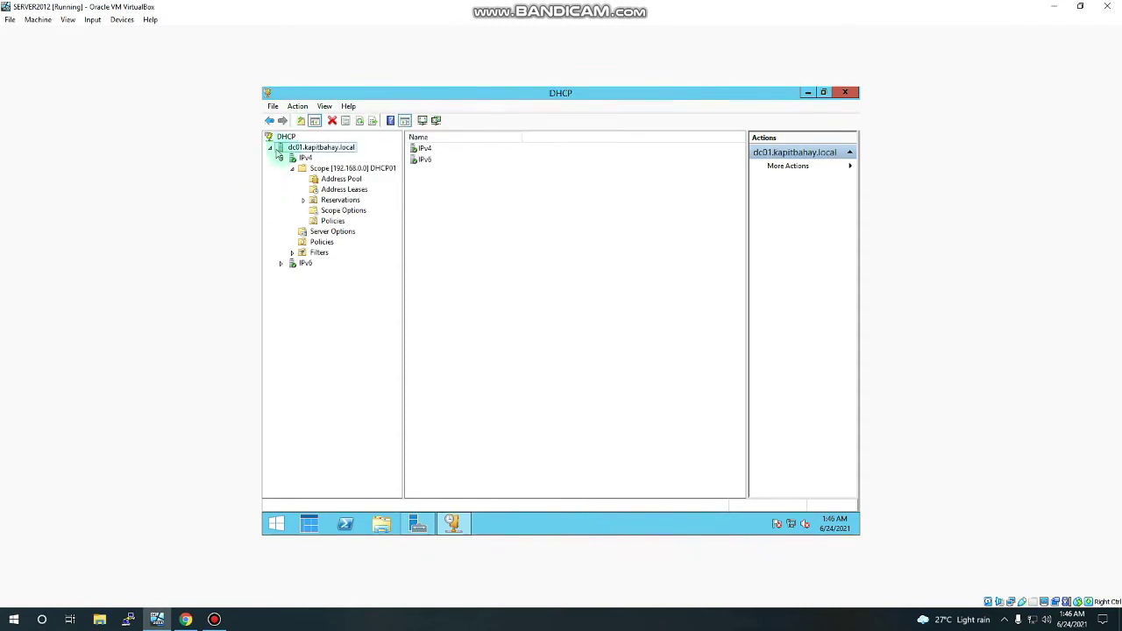
left_click(281, 158)
right_click(293, 151)
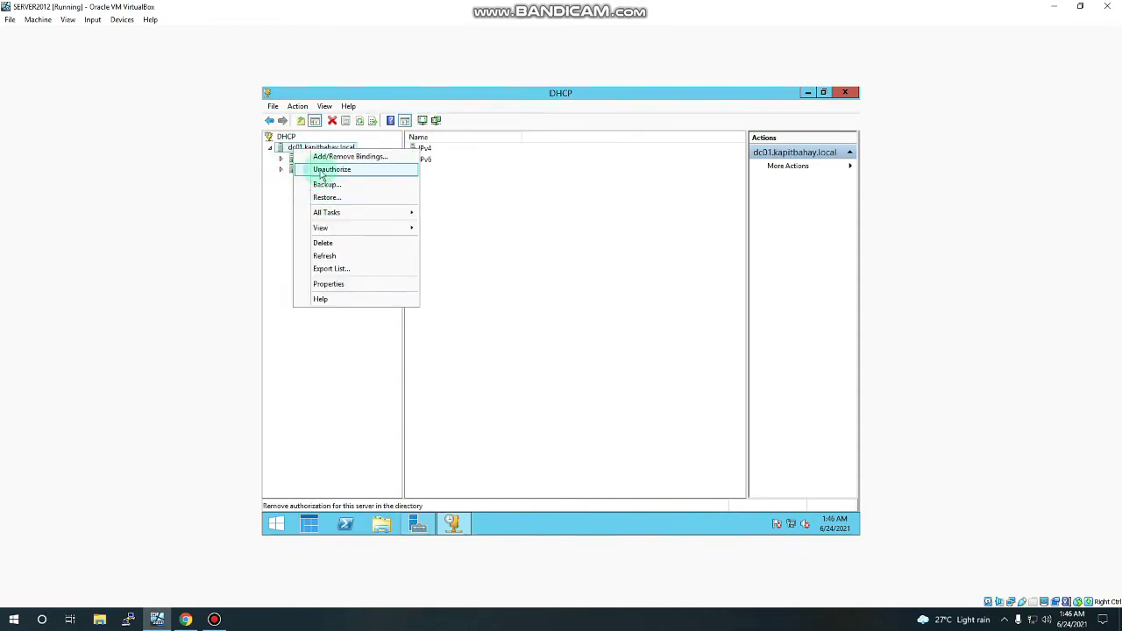
left_click(283, 249)
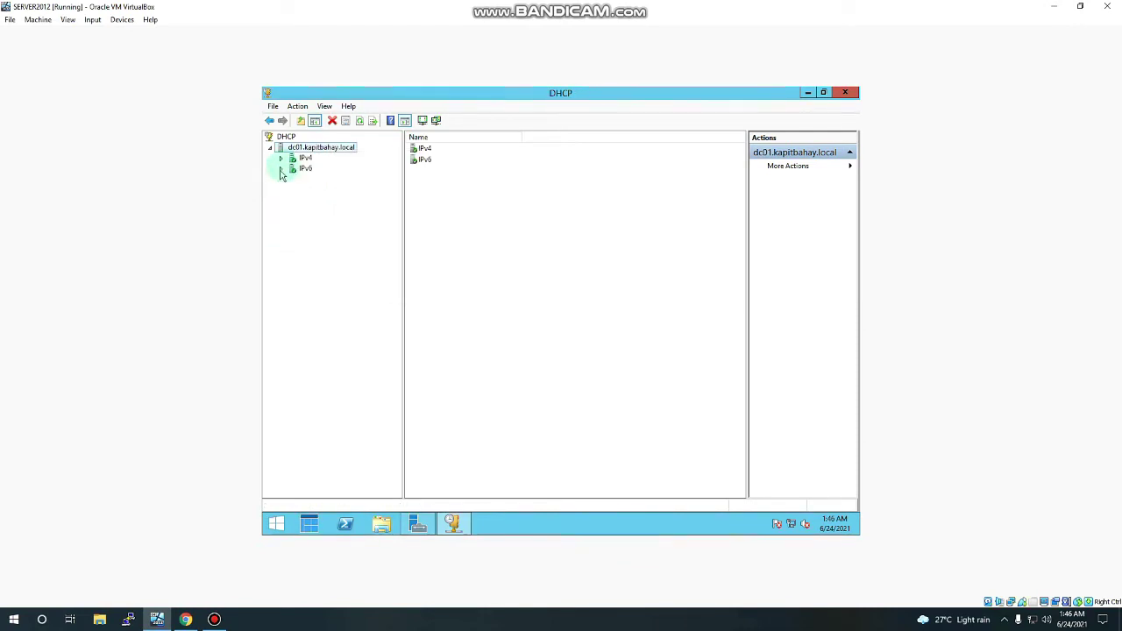
Step: Show the New Scope Wizard for IPv4 and cancel it without creating a scope
right_click(295, 165)
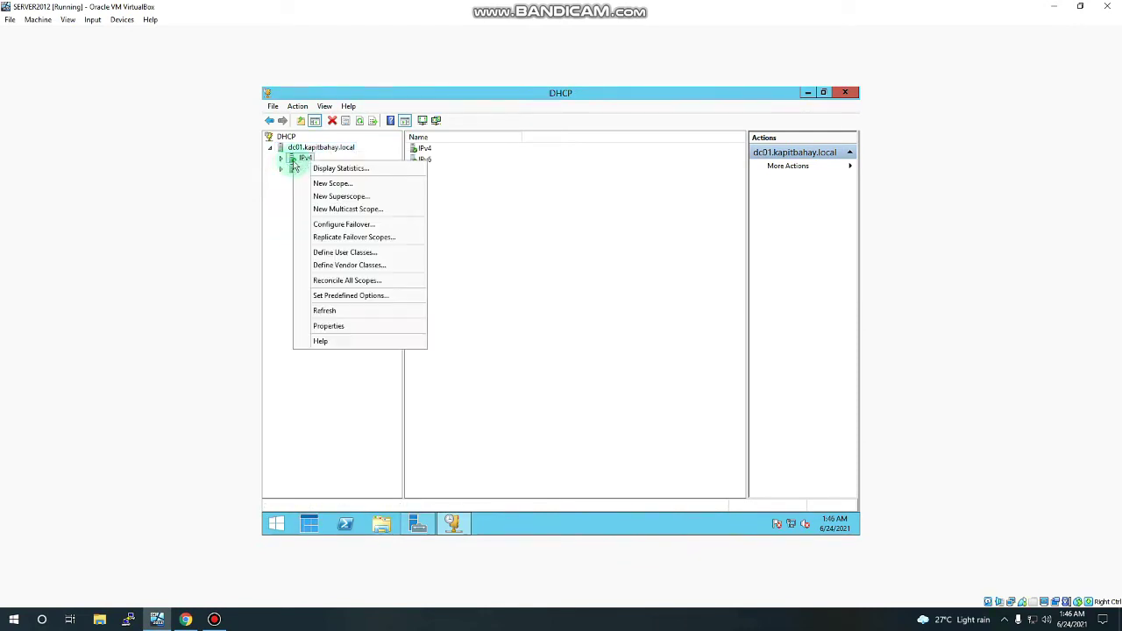
left_click(333, 185)
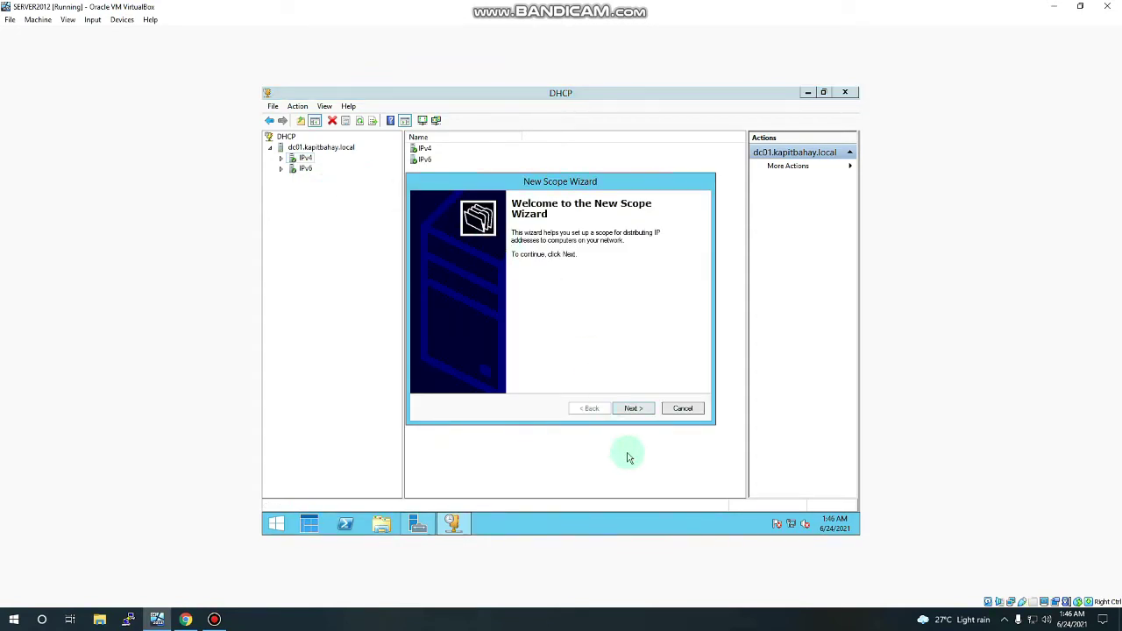
left_click(682, 409)
Step: Expand IPv4 and the DHCP01 scope again and view the scope's reservations
left_click(280, 159)
left_click(292, 170)
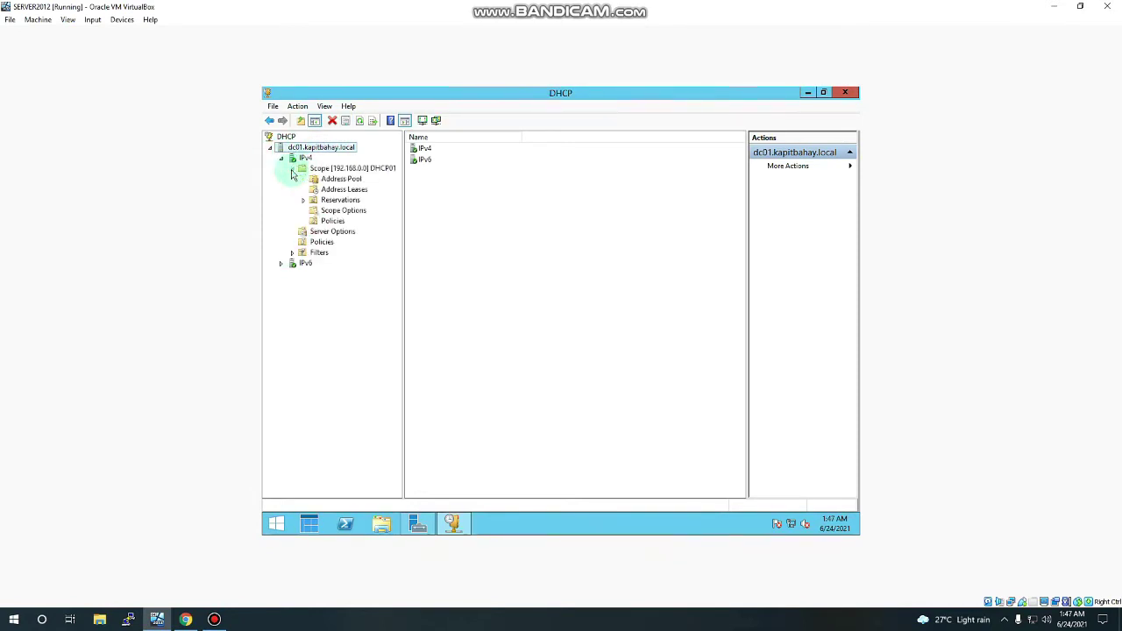
double_click(329, 202)
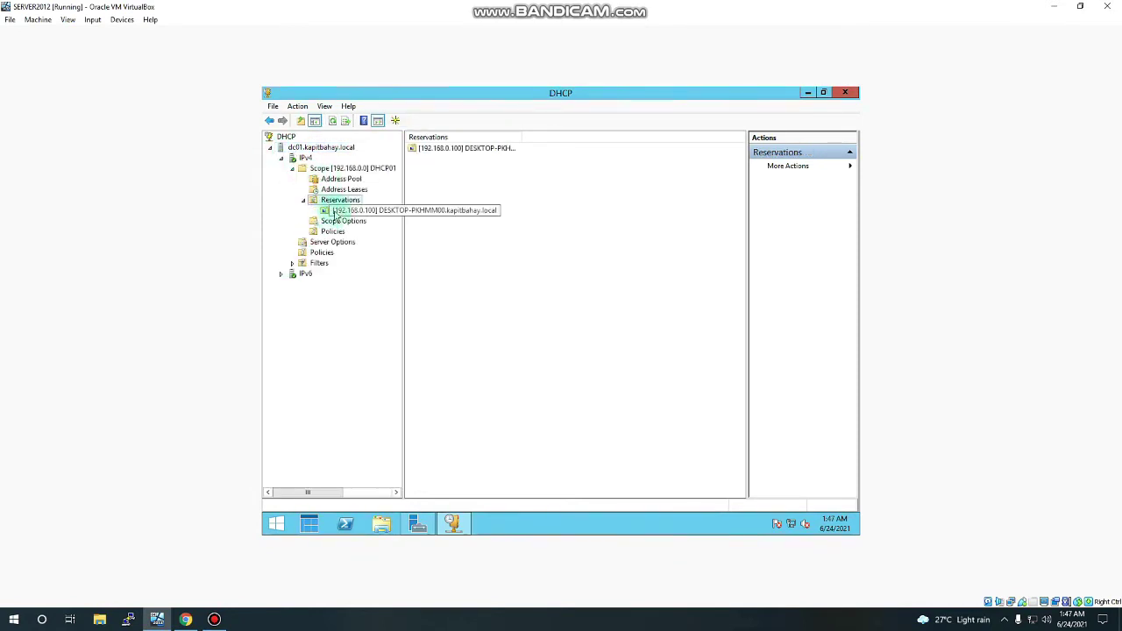
Step: Review the DHCP01 scope options for Router, DNS Servers and DNS Domain Name
left_click(340, 220)
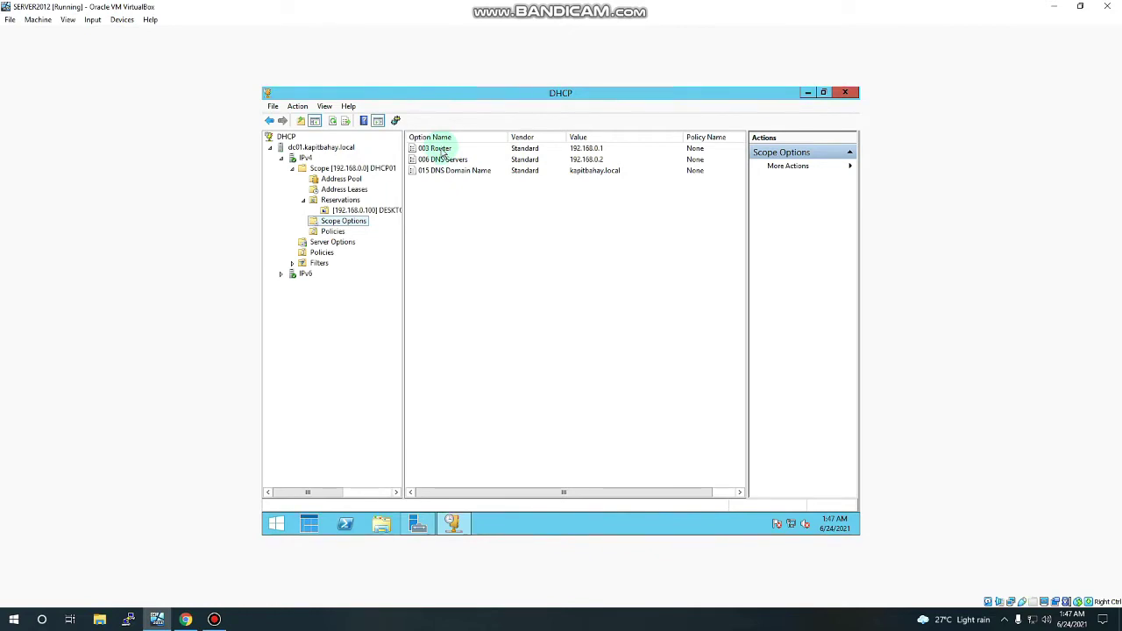
left_click(443, 154)
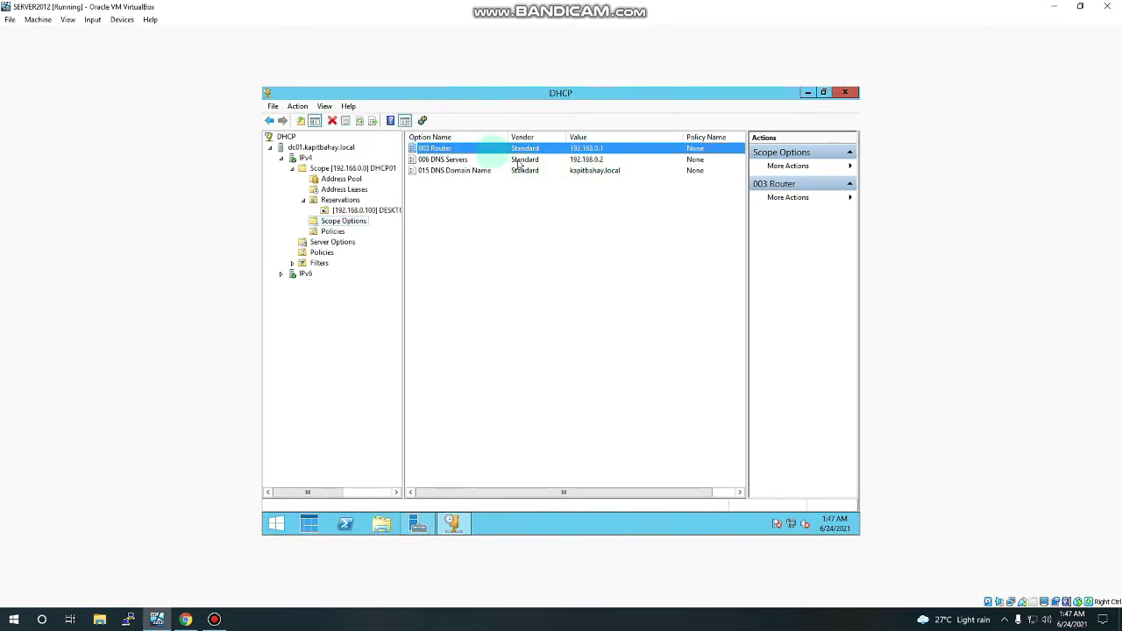
left_click(456, 161)
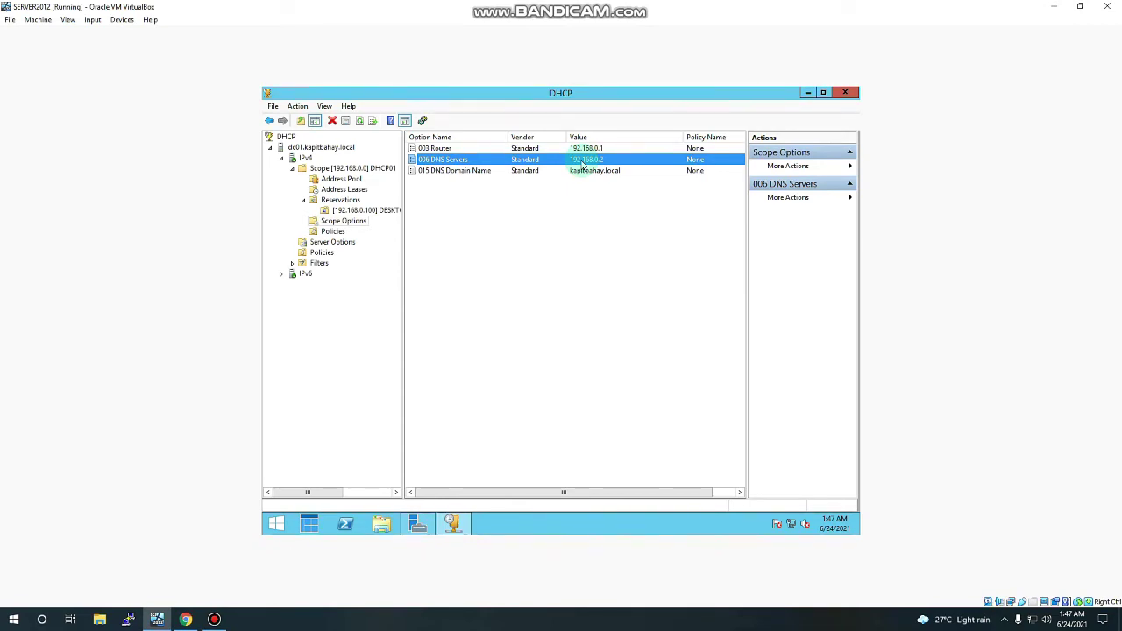
left_click(457, 170)
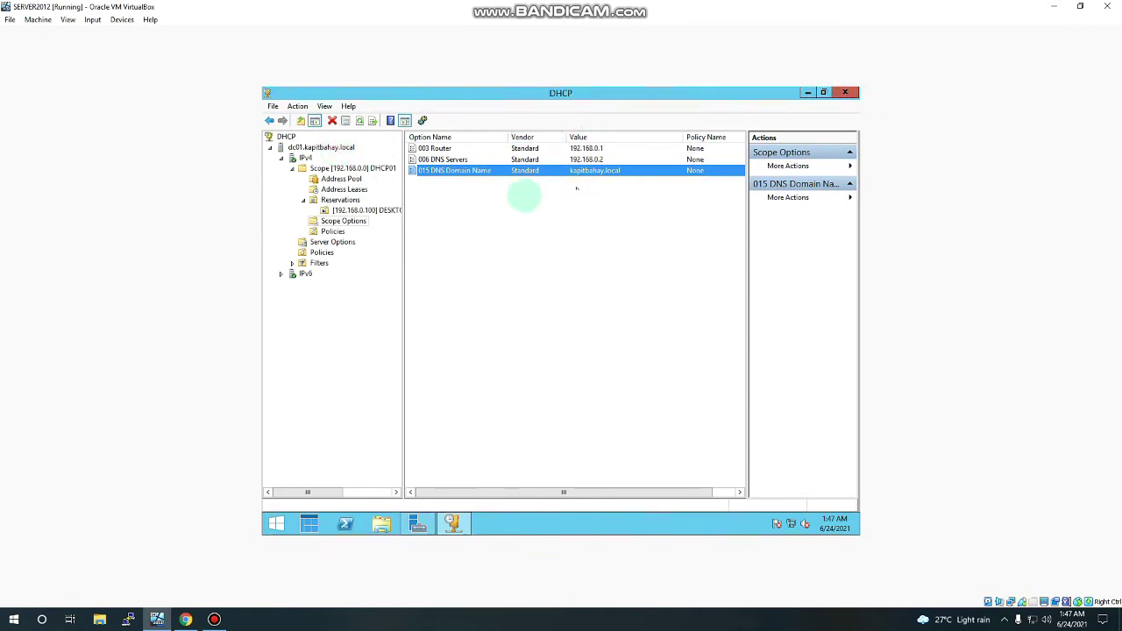
left_click(431, 149)
left_click(436, 161)
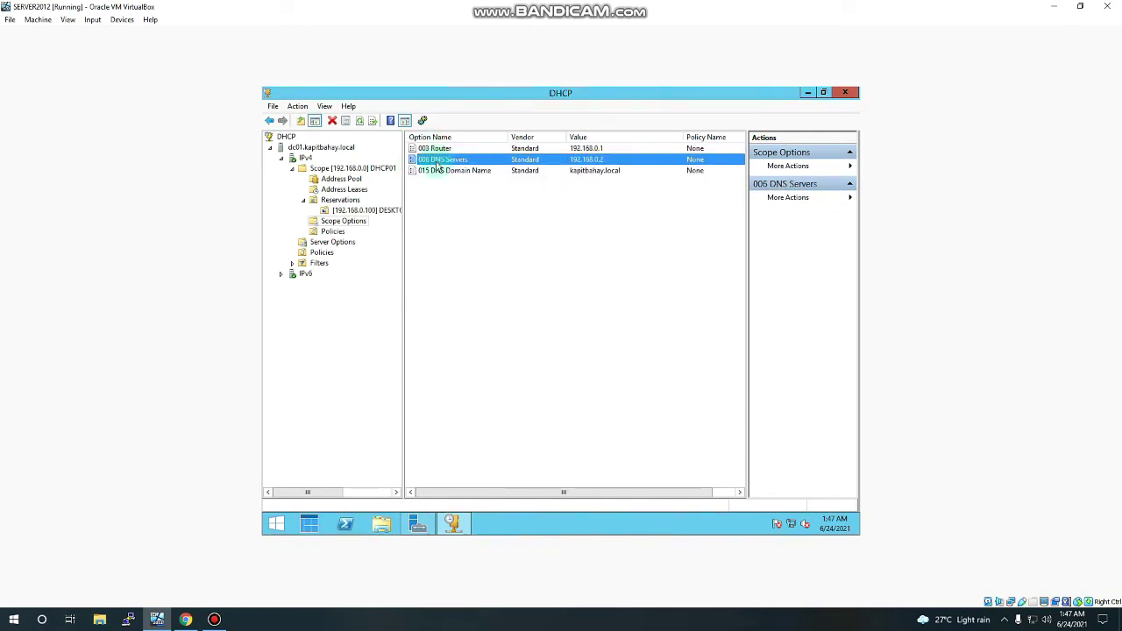
left_click(437, 151)
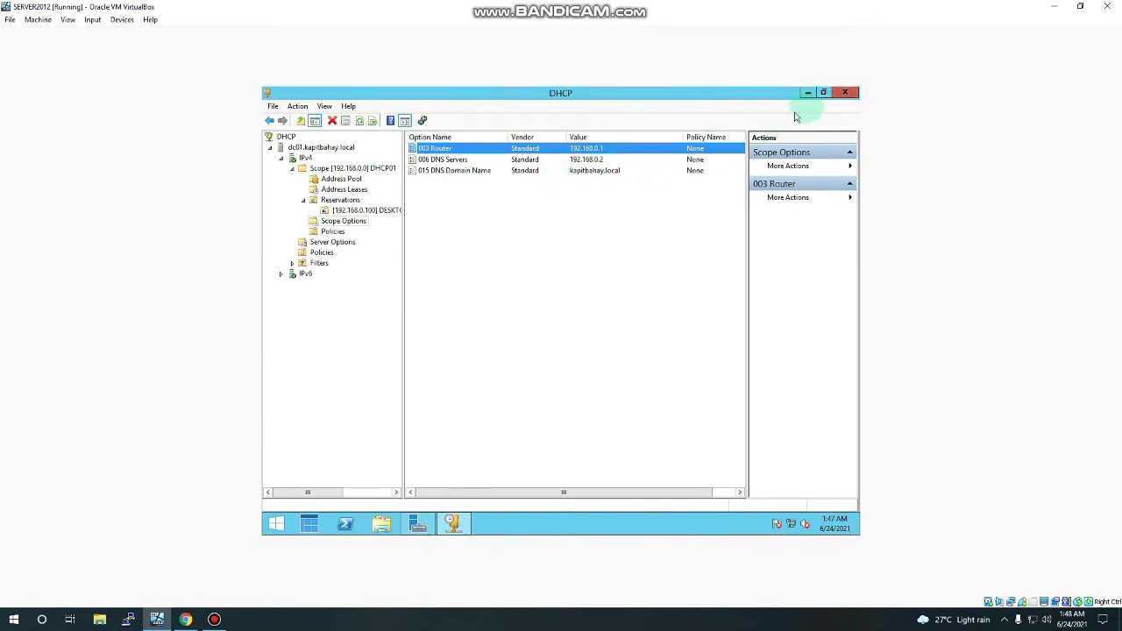
Step: Close the DHCP console, open DNS Manager from Server Manager and stretch its window to full height
left_click(845, 93)
left_click(775, 118)
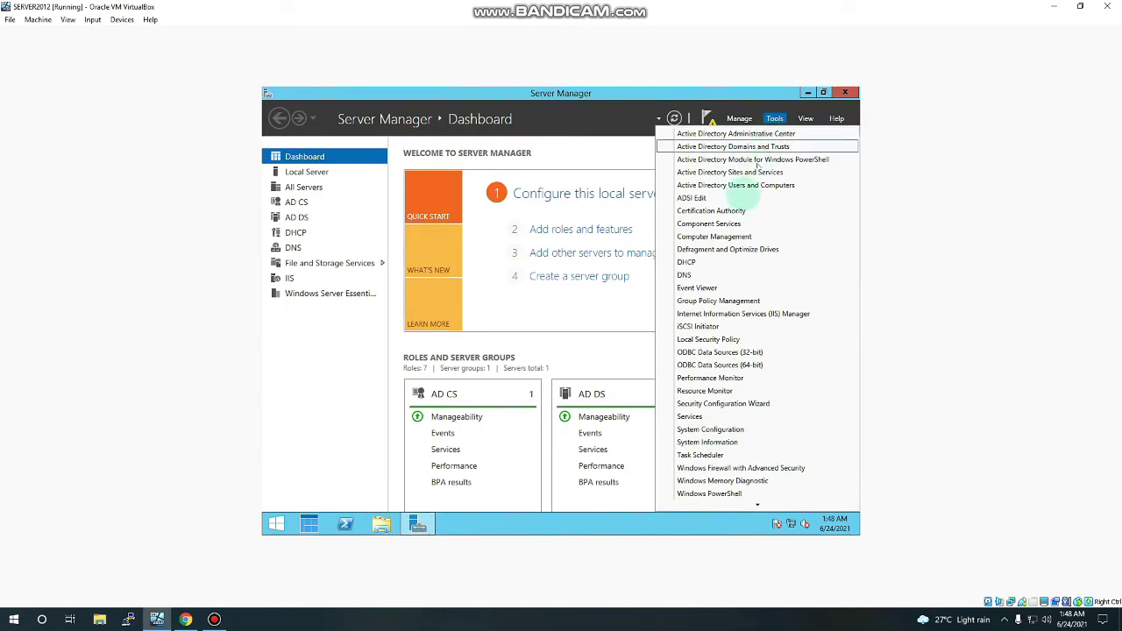
left_click(697, 276)
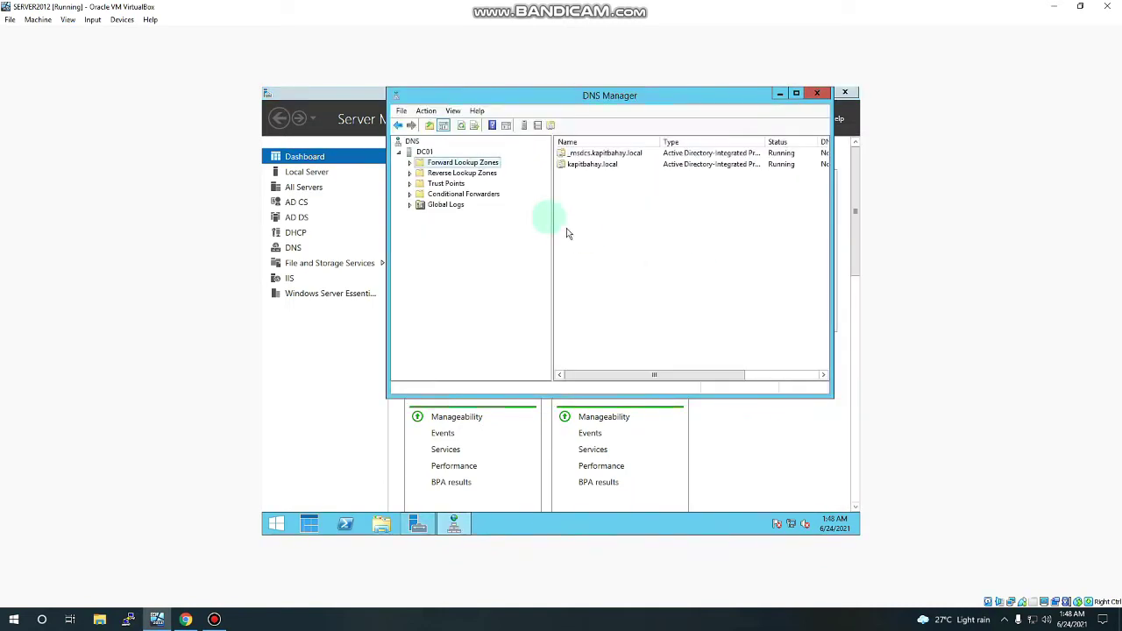
double_click(517, 88)
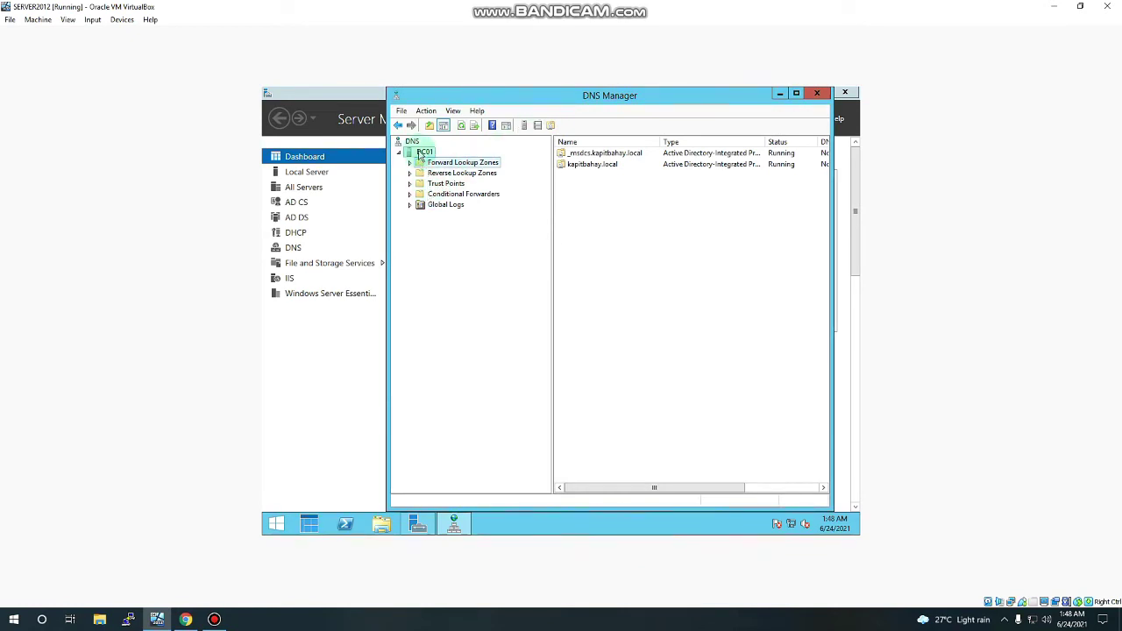
Step: Open the properties of the DC01 DNS server and examine its forwarder entry
right_click(420, 154)
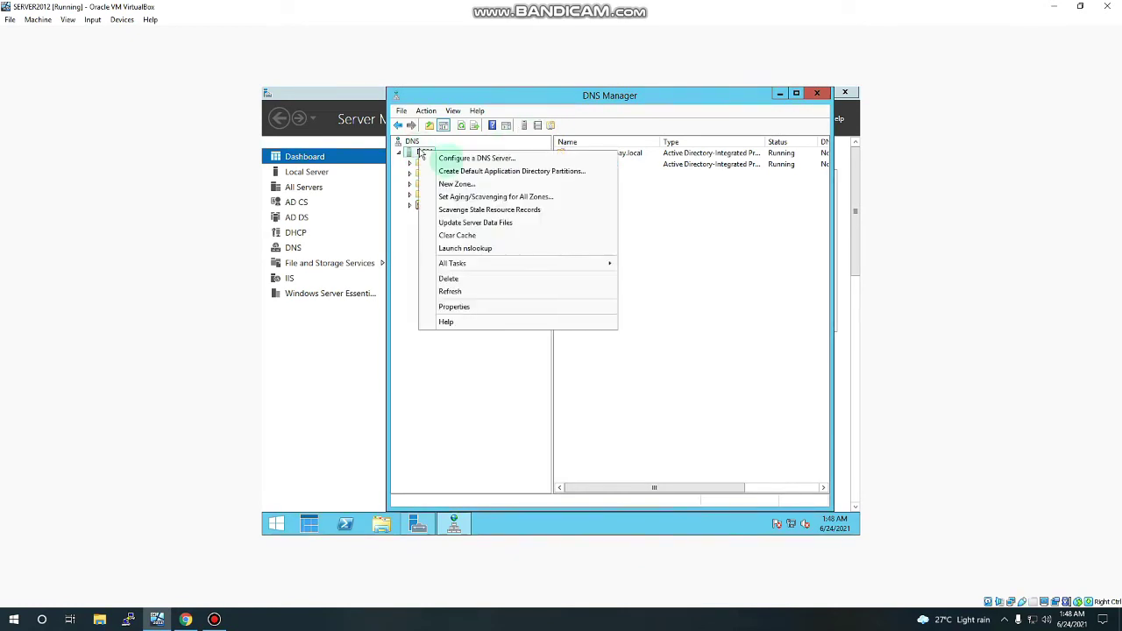
left_click(470, 307)
left_click_drag(628, 173, 642, 181)
left_click(589, 207)
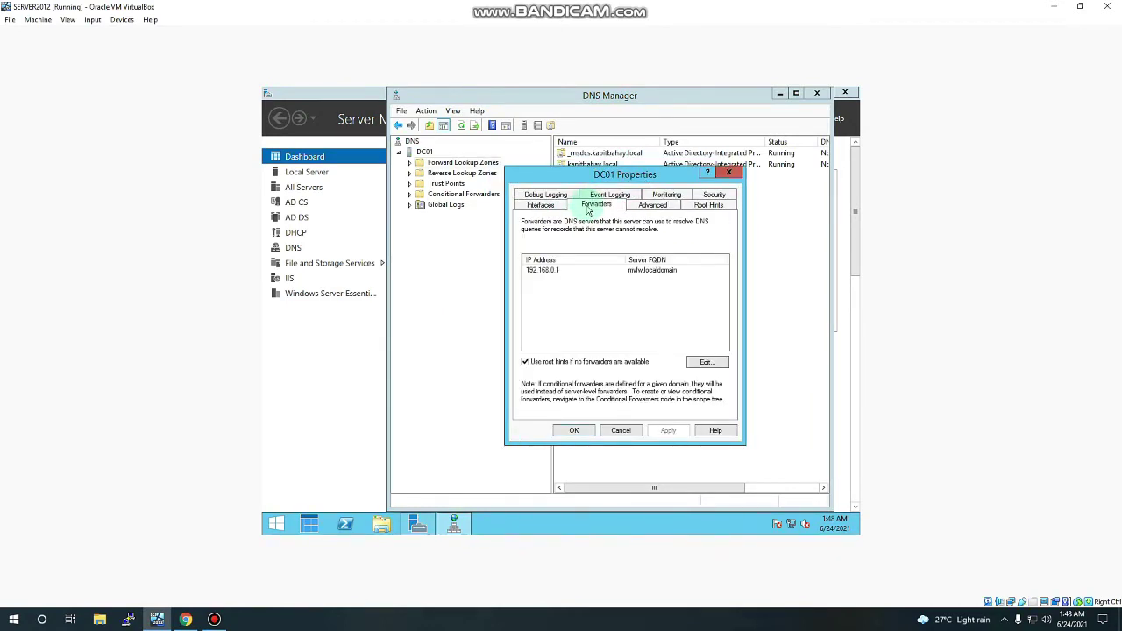
left_click(548, 272)
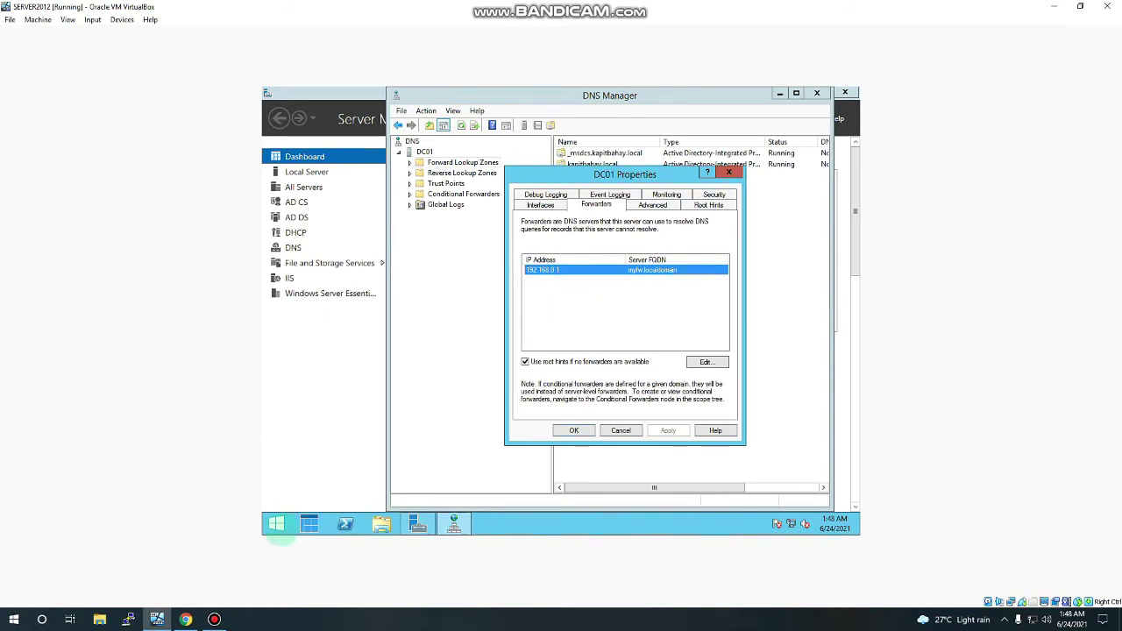
Step: Switch to pfSense in Chrome, view the LAN firewall rules and select the "Allow DNS to PFsense" rule
left_click(186, 620)
left_click(436, 55)
left_click(442, 133)
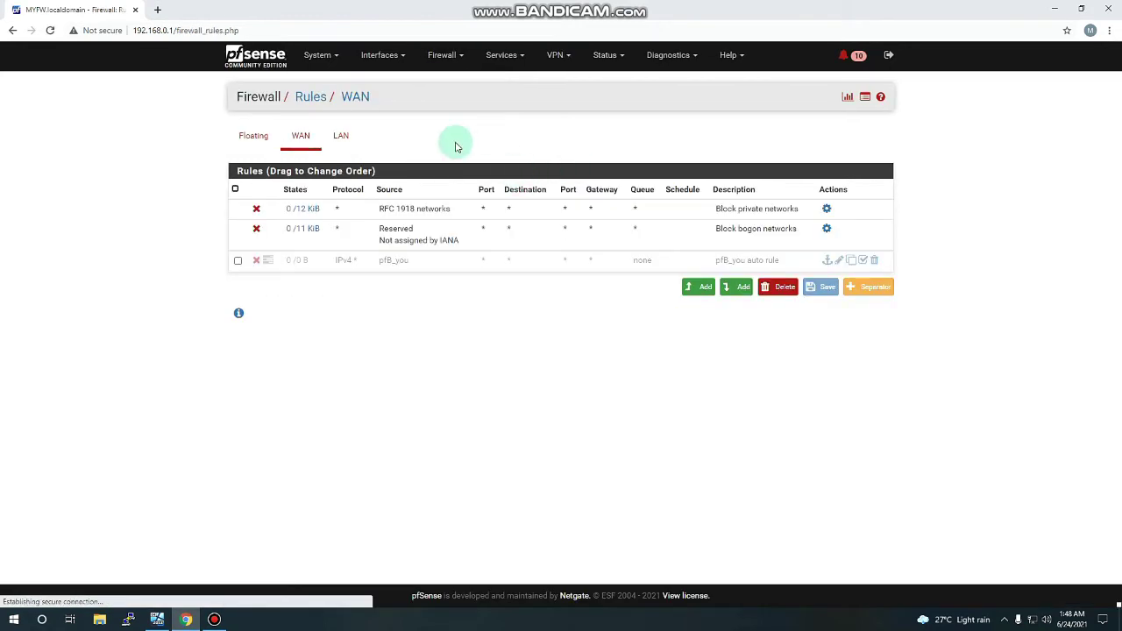
left_click(341, 137)
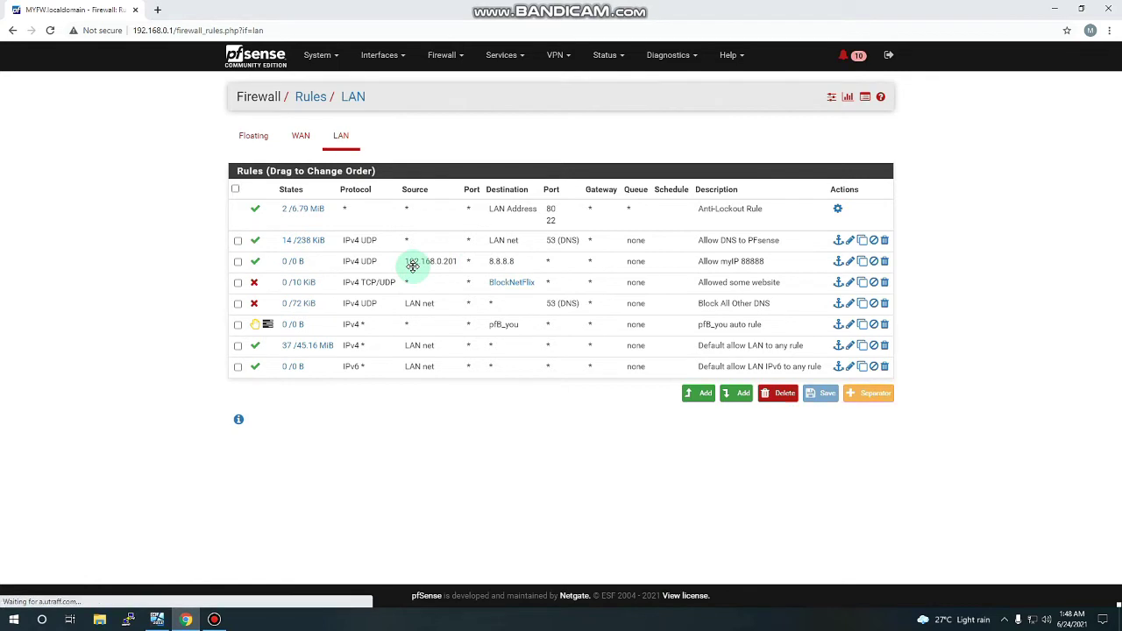
left_click(463, 240)
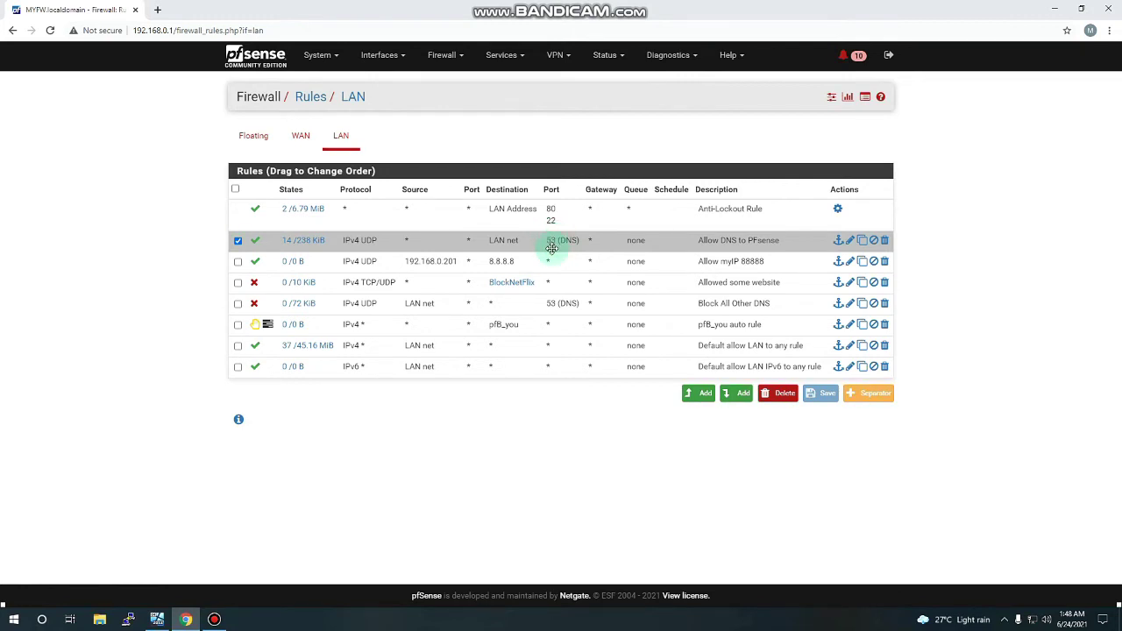
Step: Review pfBlockerNG's DNSBL virtual IP and DNSBL feeds in pfSense, and return to the dashboard
left_click(459, 61)
left_click(458, 117)
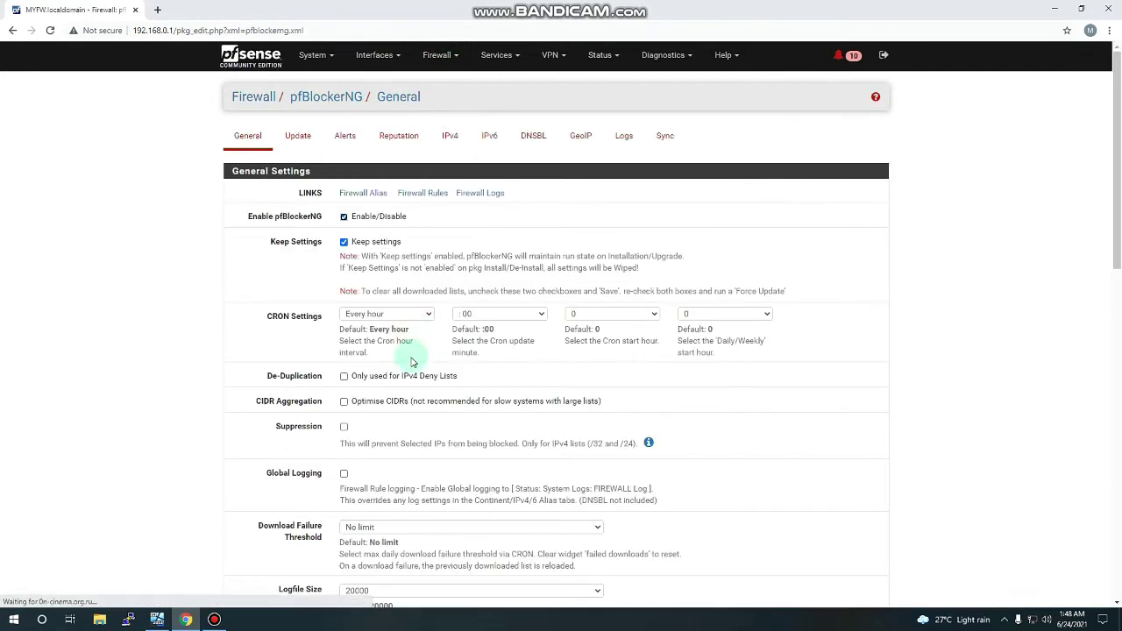
left_click(532, 136)
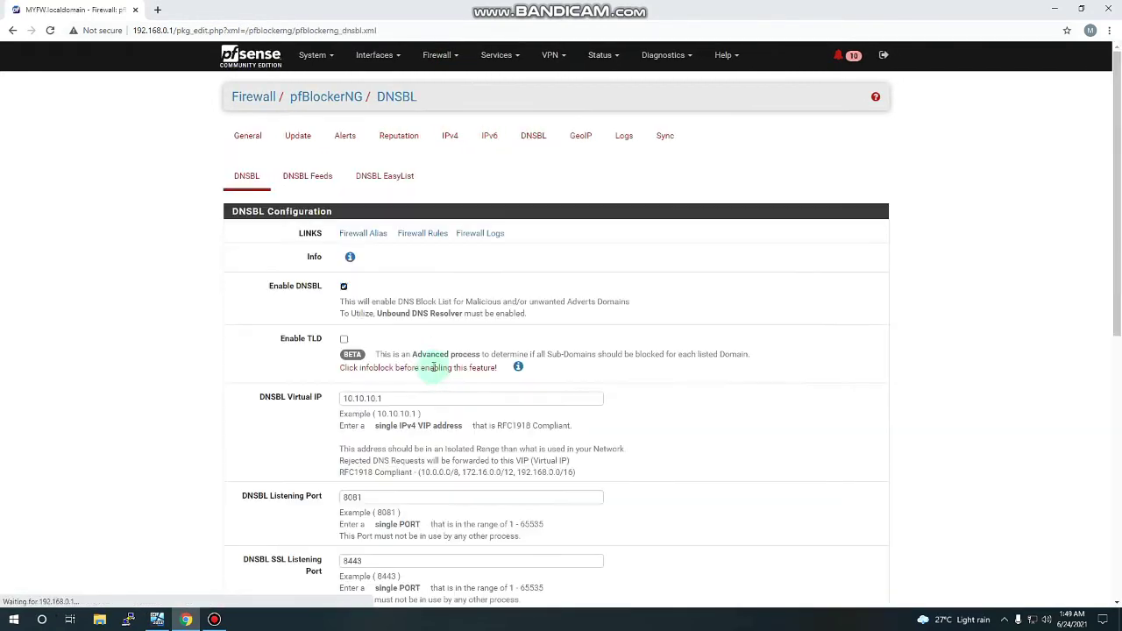
left_click_drag(408, 399, 344, 402)
left_click(410, 409)
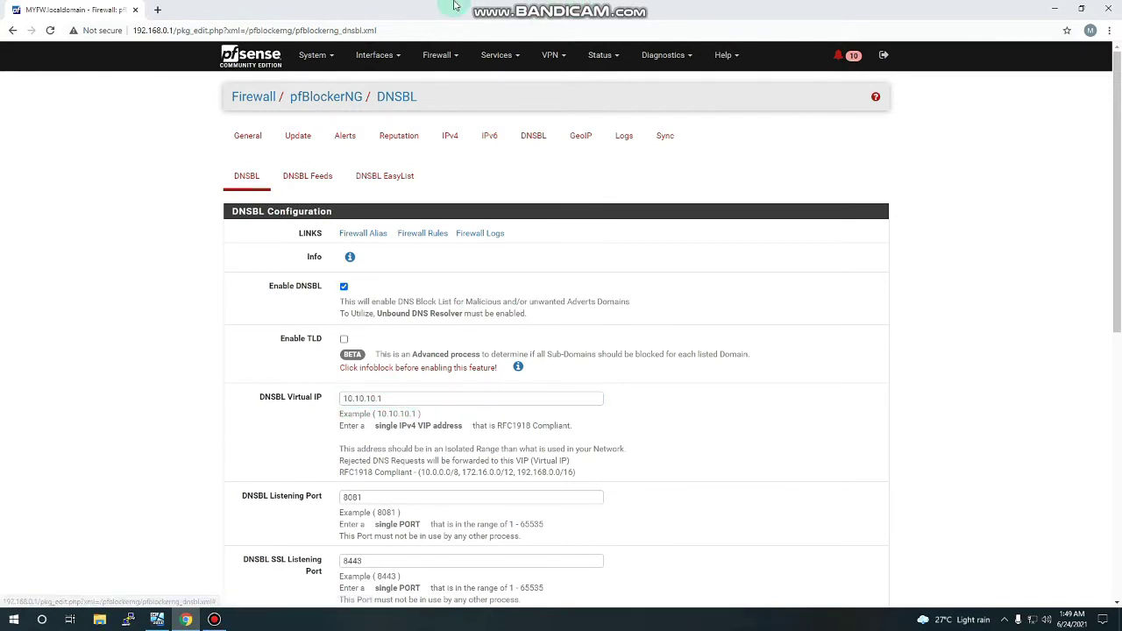
left_click(311, 177)
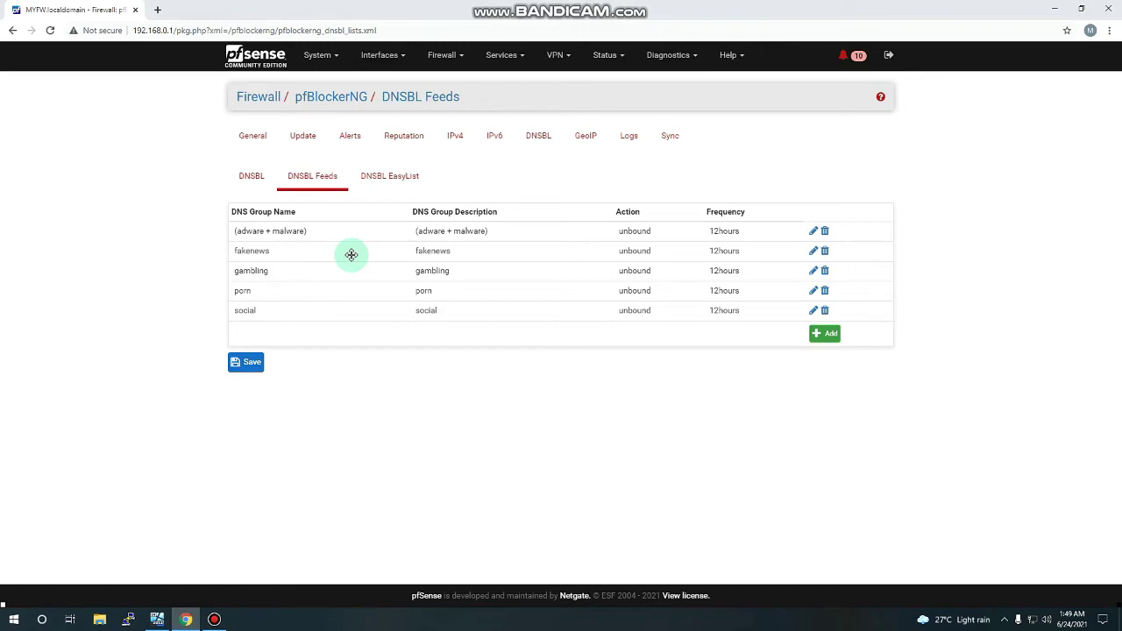
left_click(267, 63)
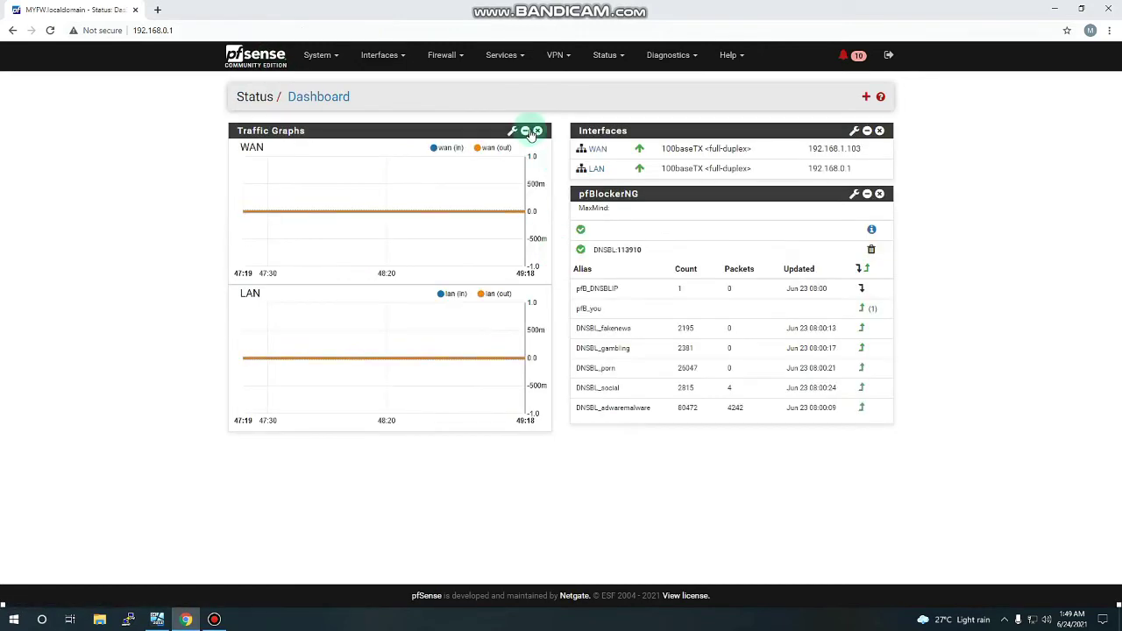
Step: Switch back to the SERVER2012 virtual machine, recheck the DC01 forwarder, close the properties and look through the DNS tree
left_click(159, 618)
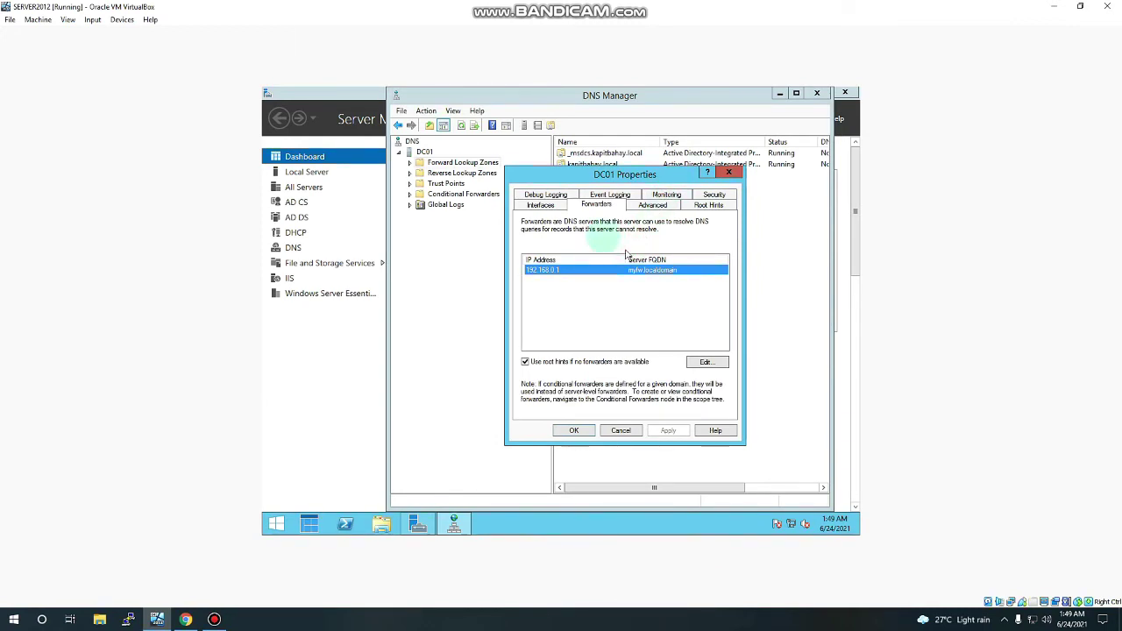
left_click(580, 268)
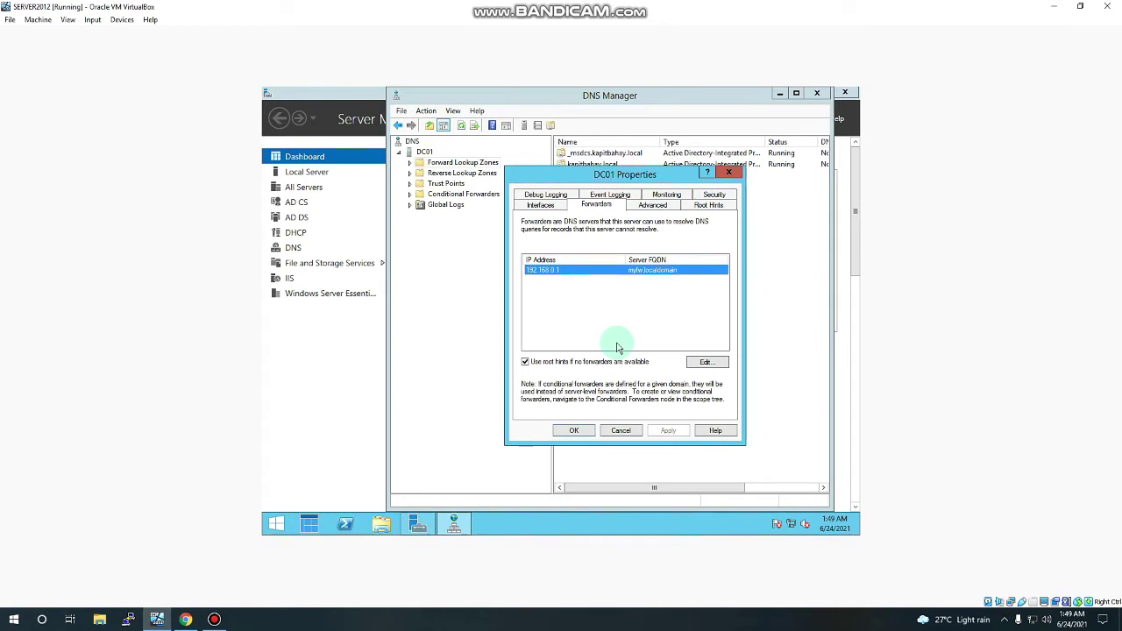
left_click(574, 430)
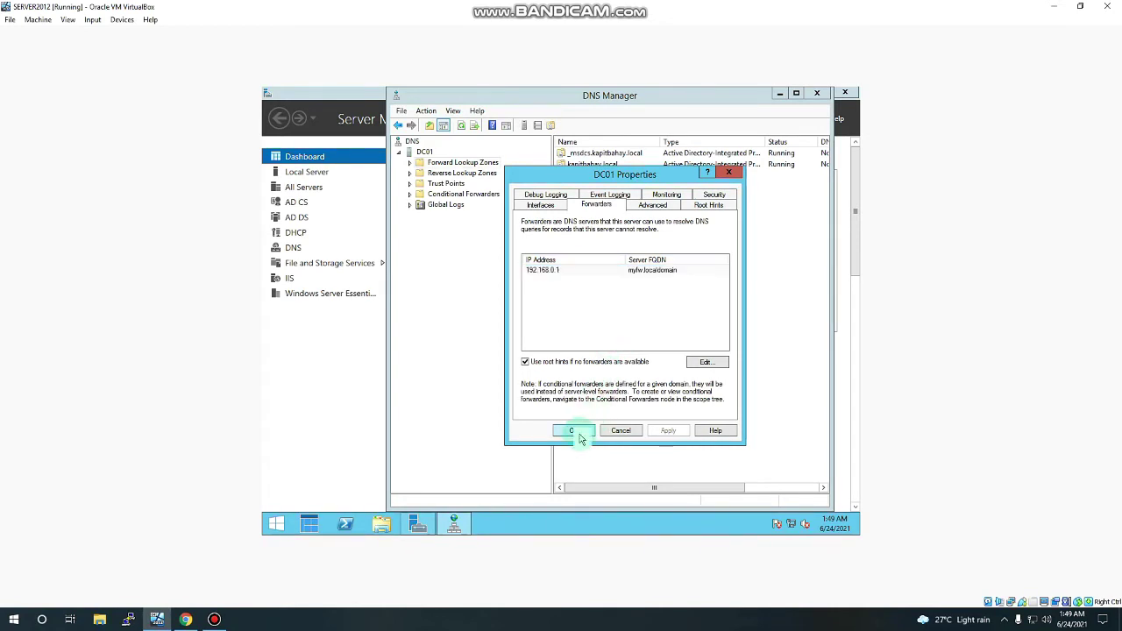
left_click(409, 163)
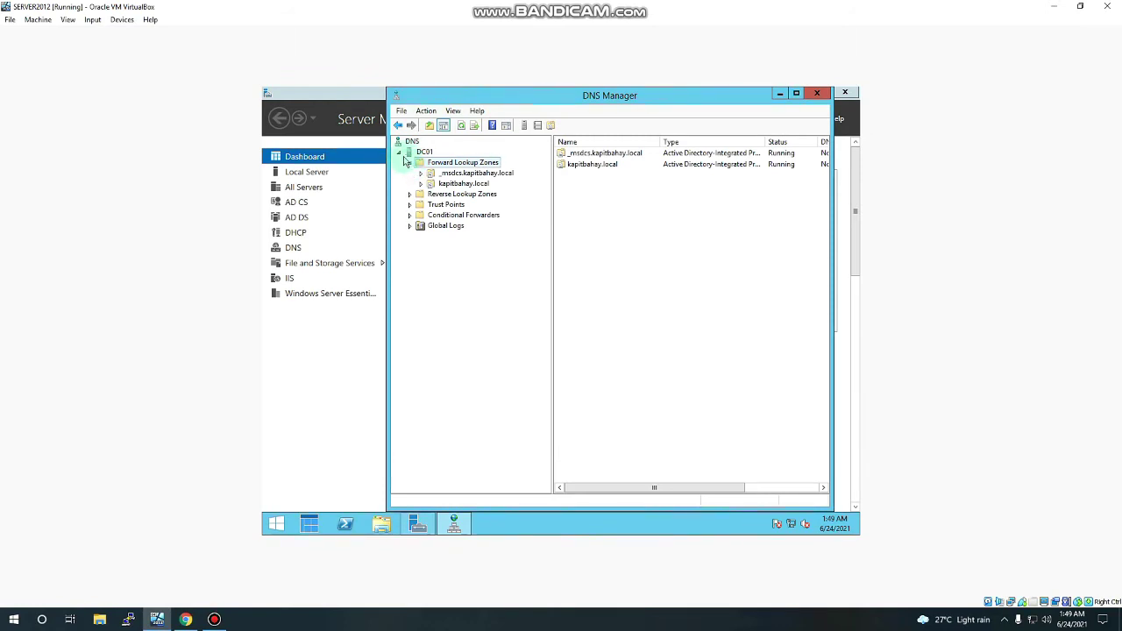
left_click(398, 153)
left_click(399, 154)
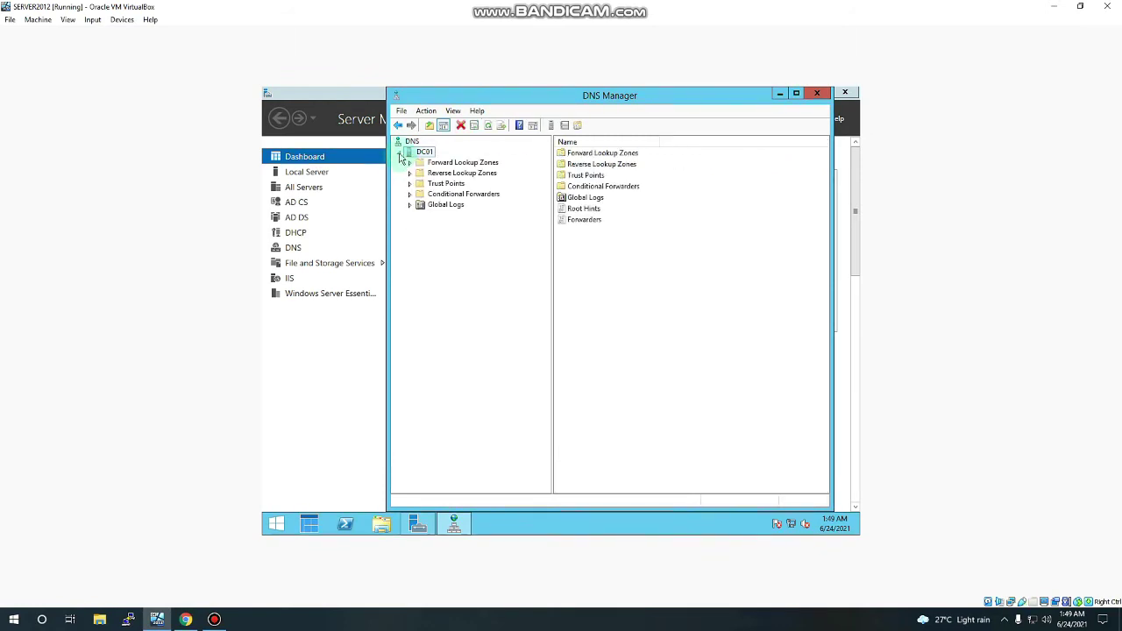
Step: Open a Command Prompt window on the host computer
left_click(352, 625)
key("super+r")
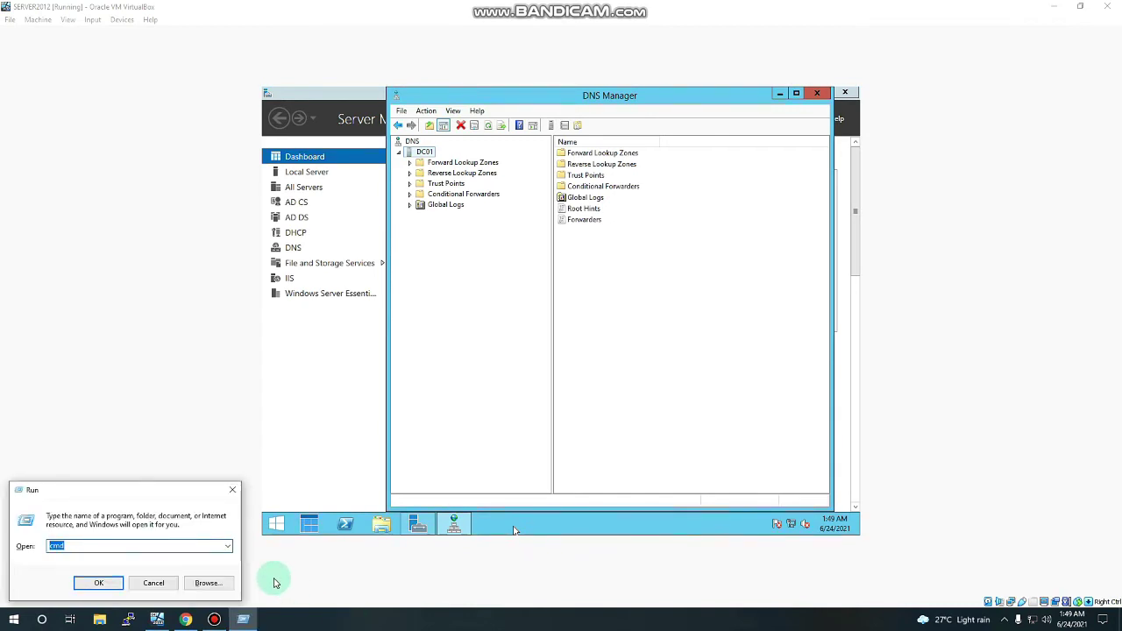
key("Return")
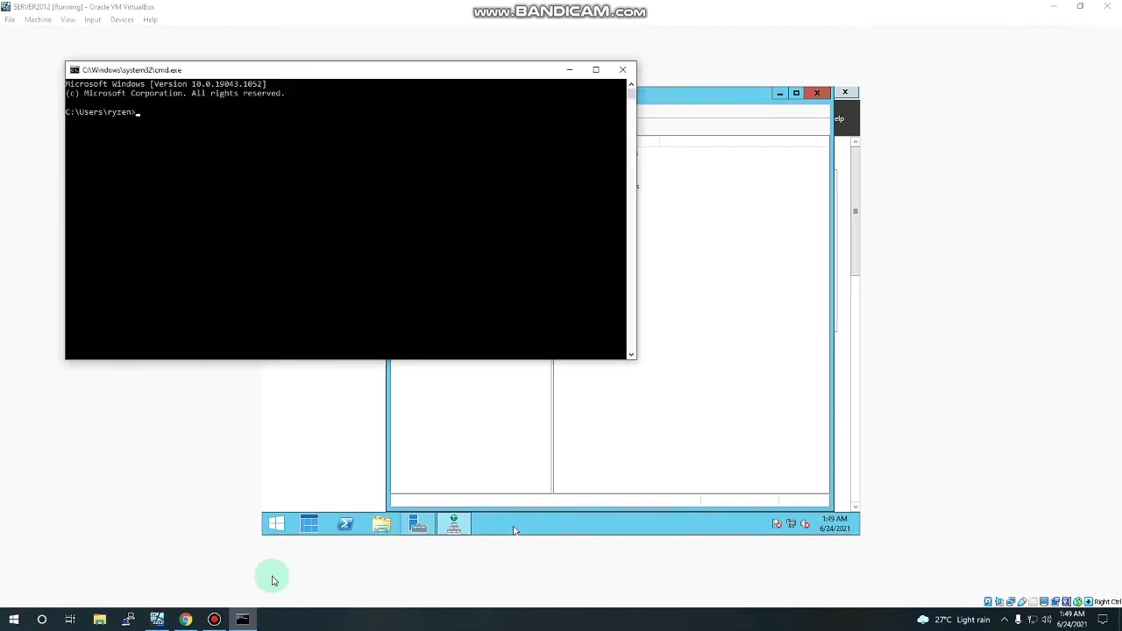
left_click(198, 130)
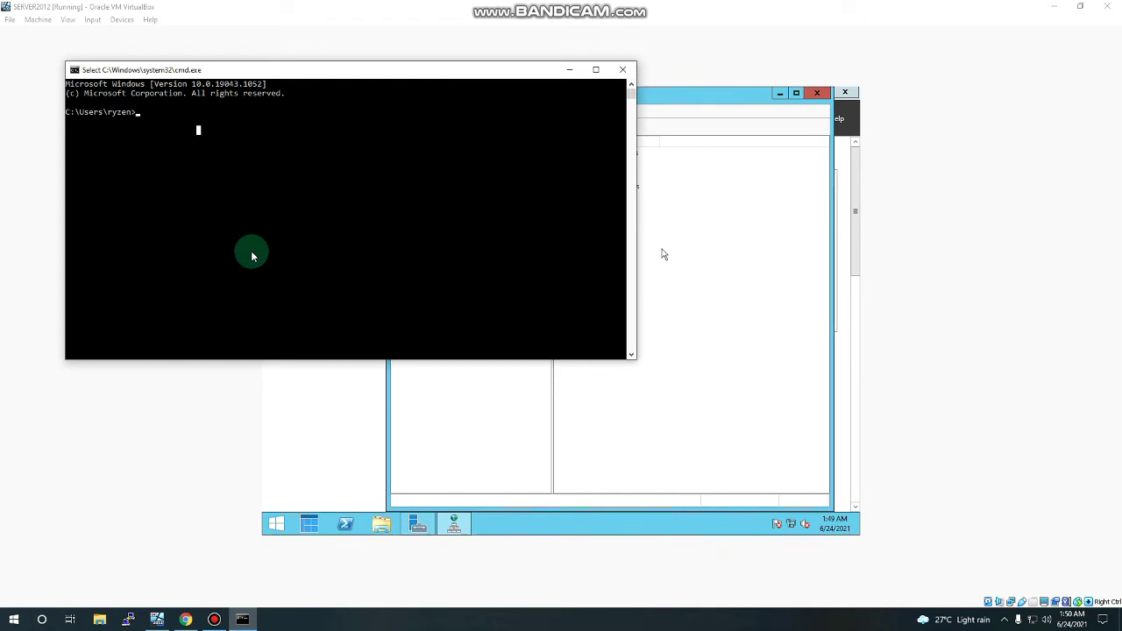
Step: Run ipconfig /all and highlight the Ethernet adapter's DNS suffix and its DNS server address
type("config /all")
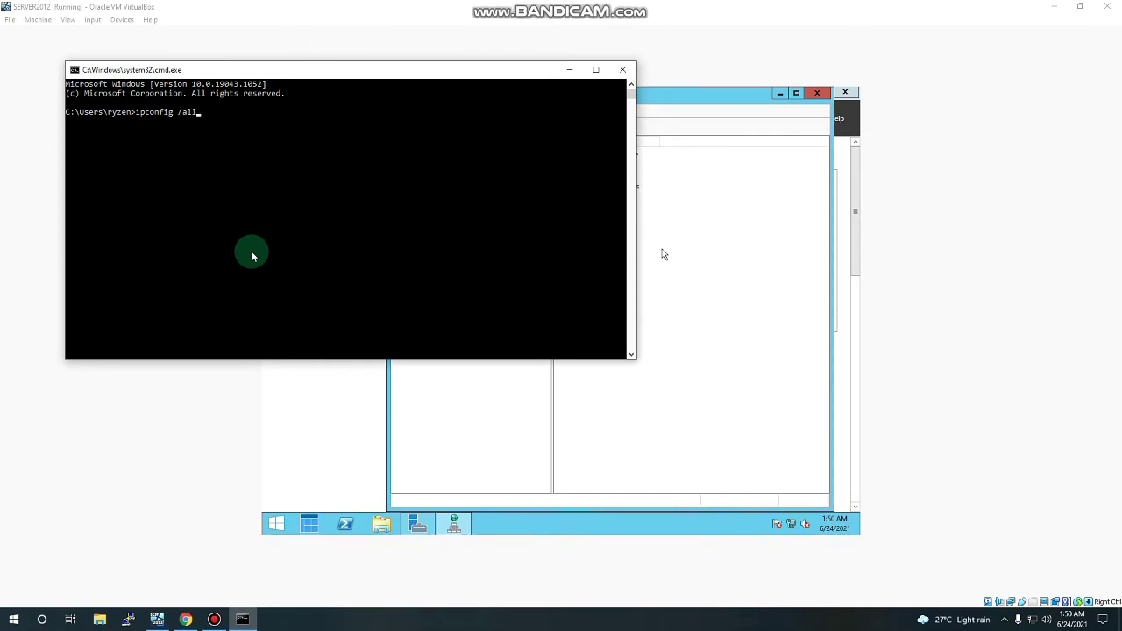
key("Return")
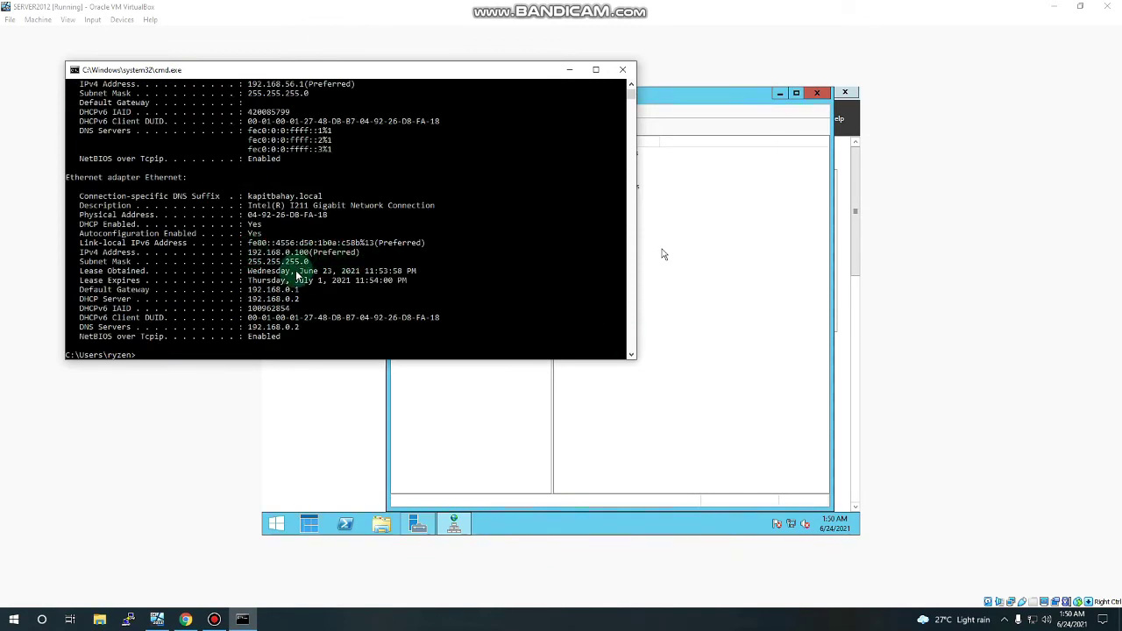
left_click_drag(252, 196, 322, 206)
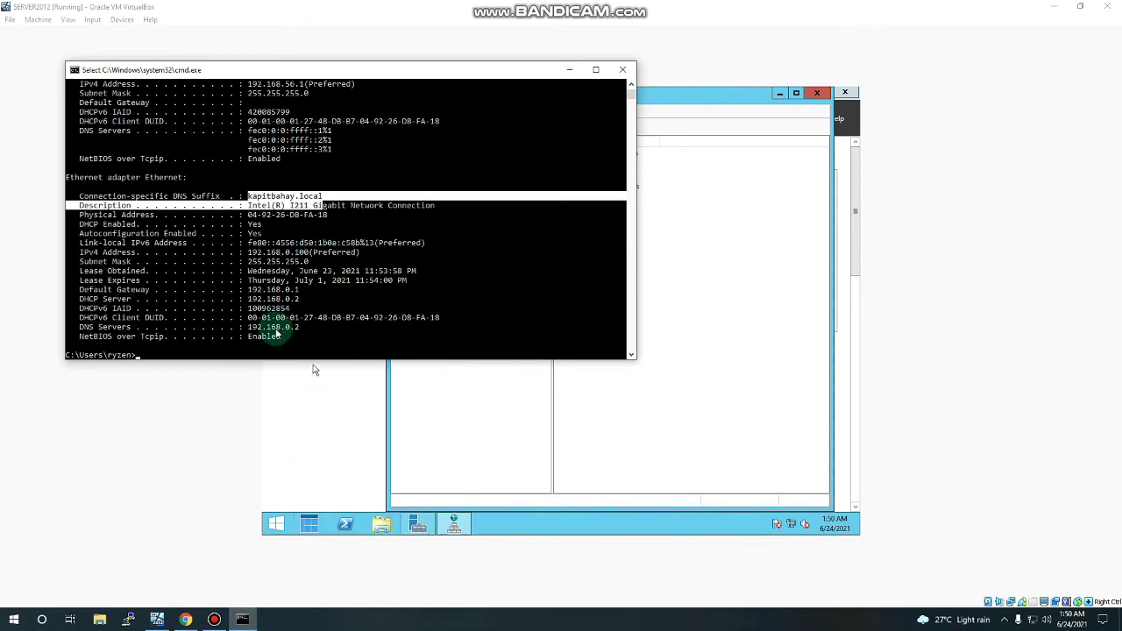
left_click_drag(300, 327, 254, 333)
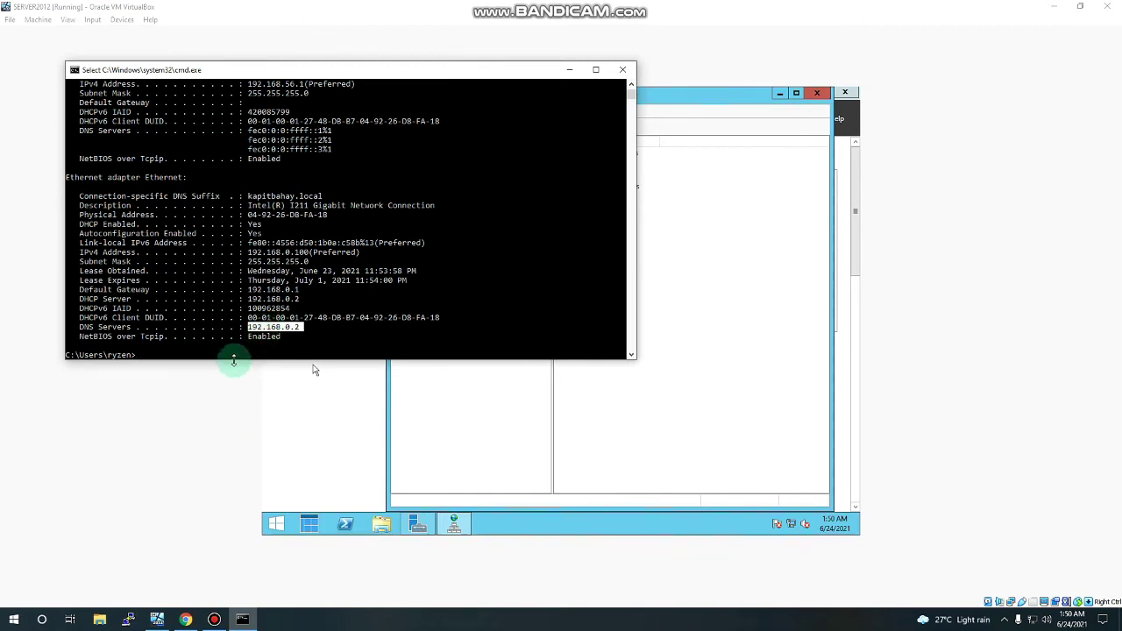
Step: Switch to the SERVER2012 virtual machine, view the Ethernet connection's details, and close the network windows and DNS Manager
left_click(198, 529)
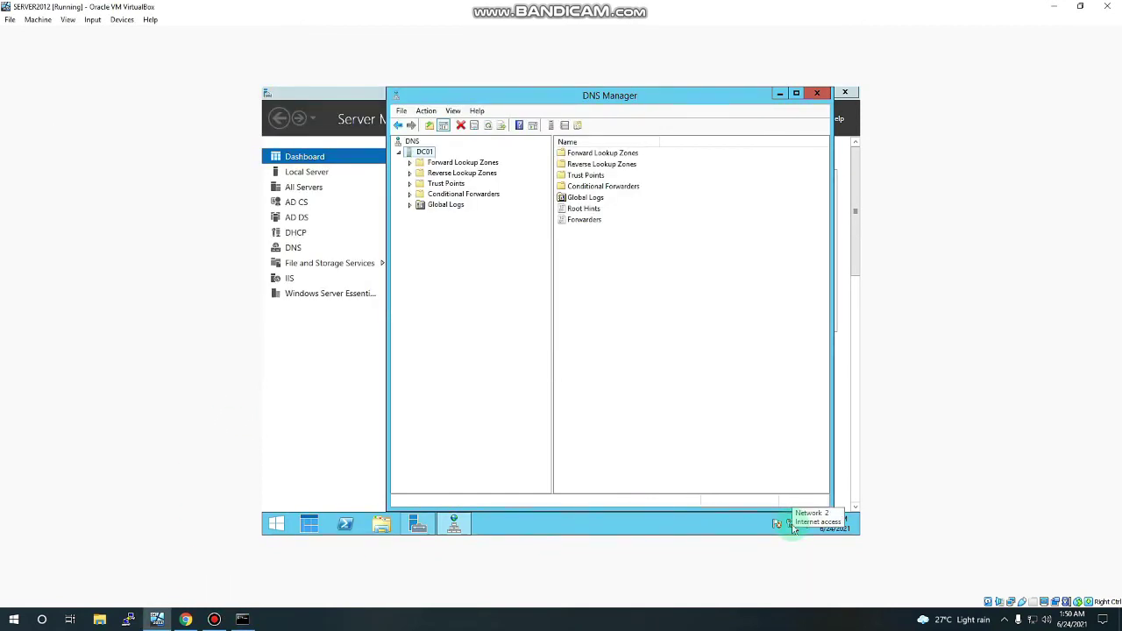
right_click(793, 527)
left_click(792, 517)
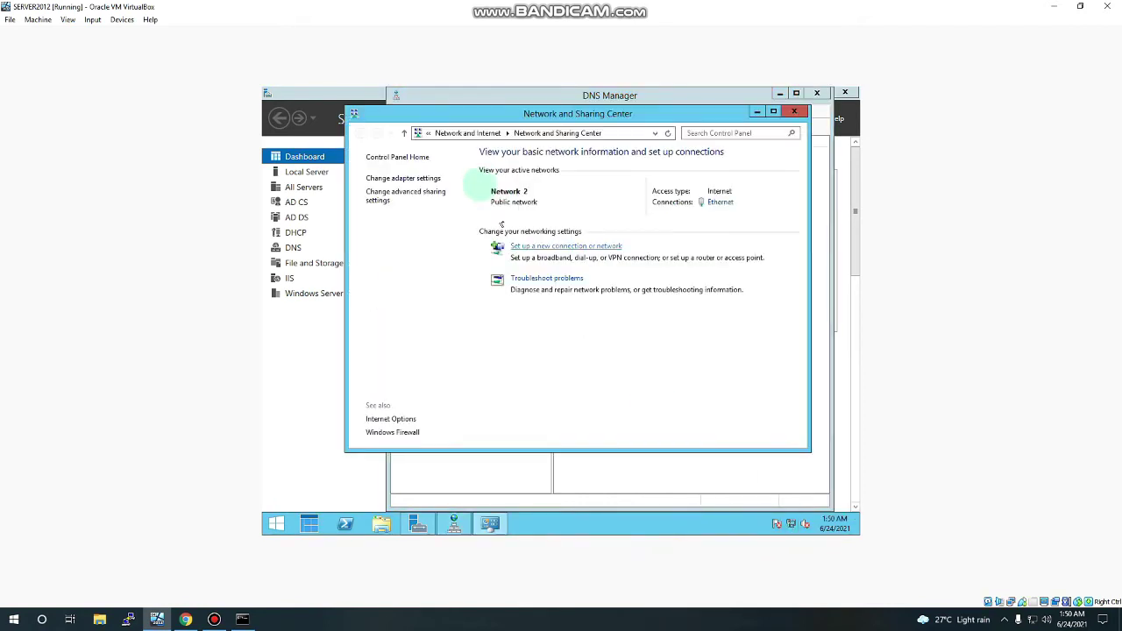
left_click(720, 204)
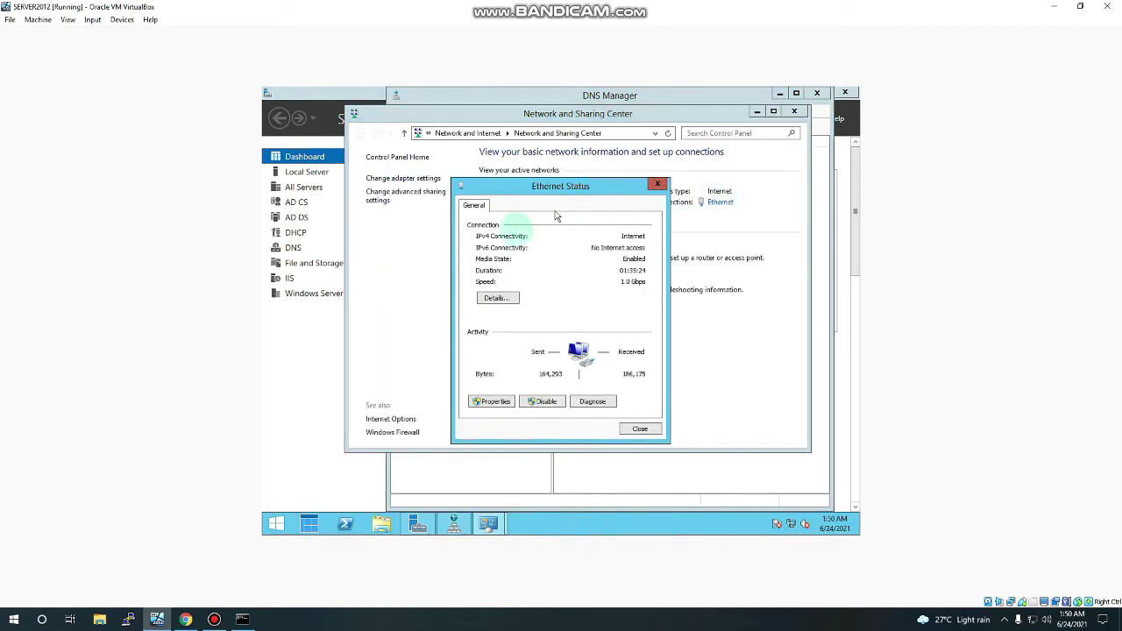
left_click(489, 298)
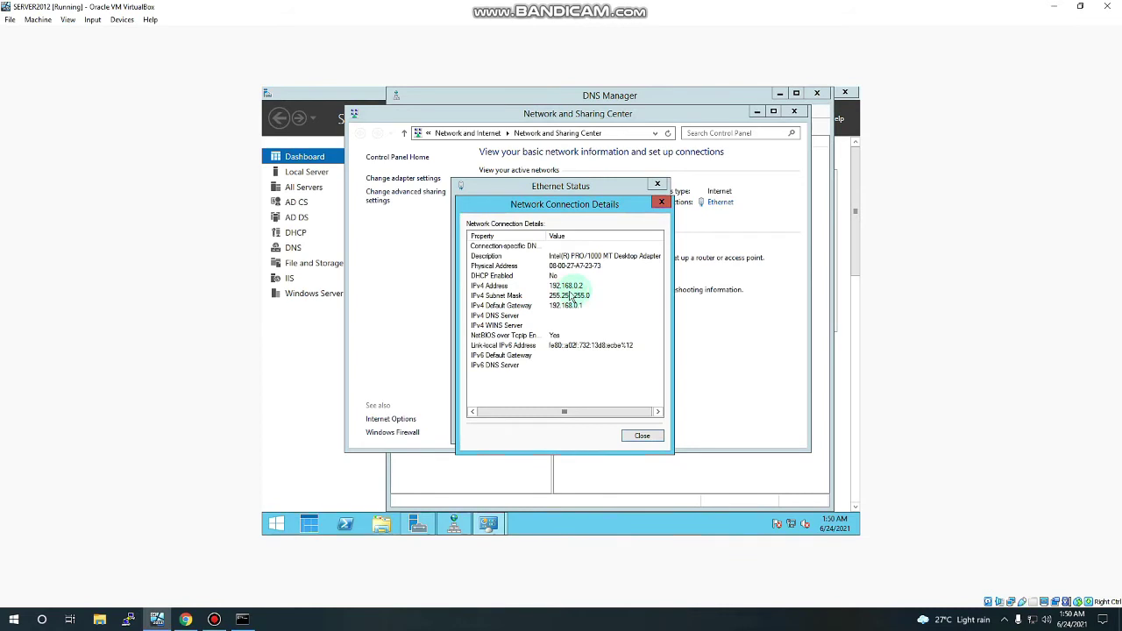
left_click(658, 186)
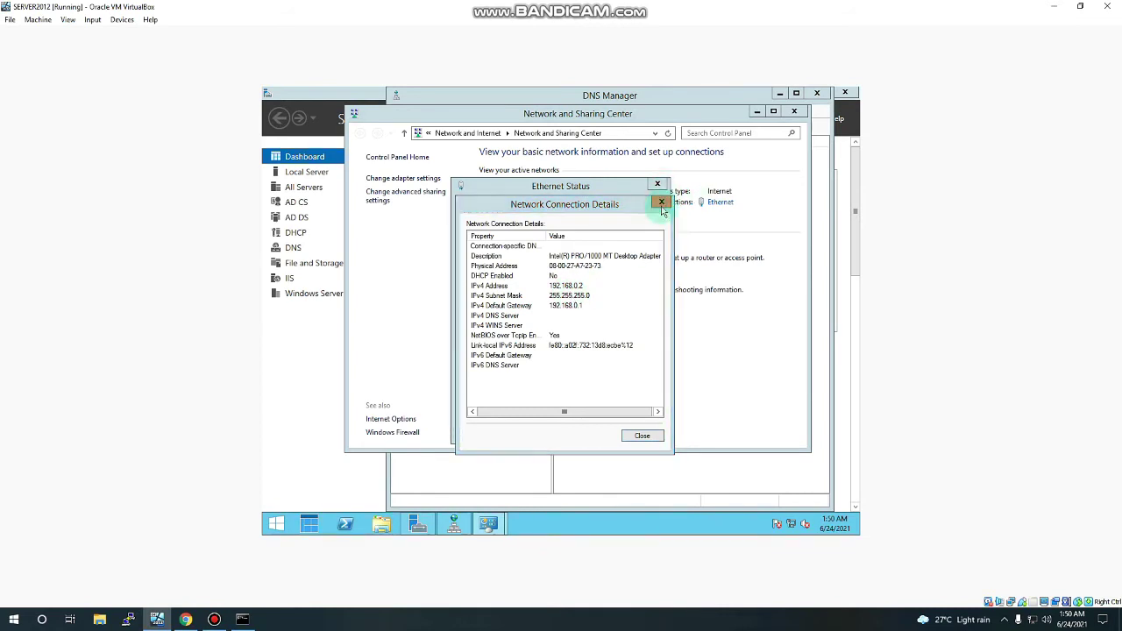
left_click(661, 200)
left_click(658, 185)
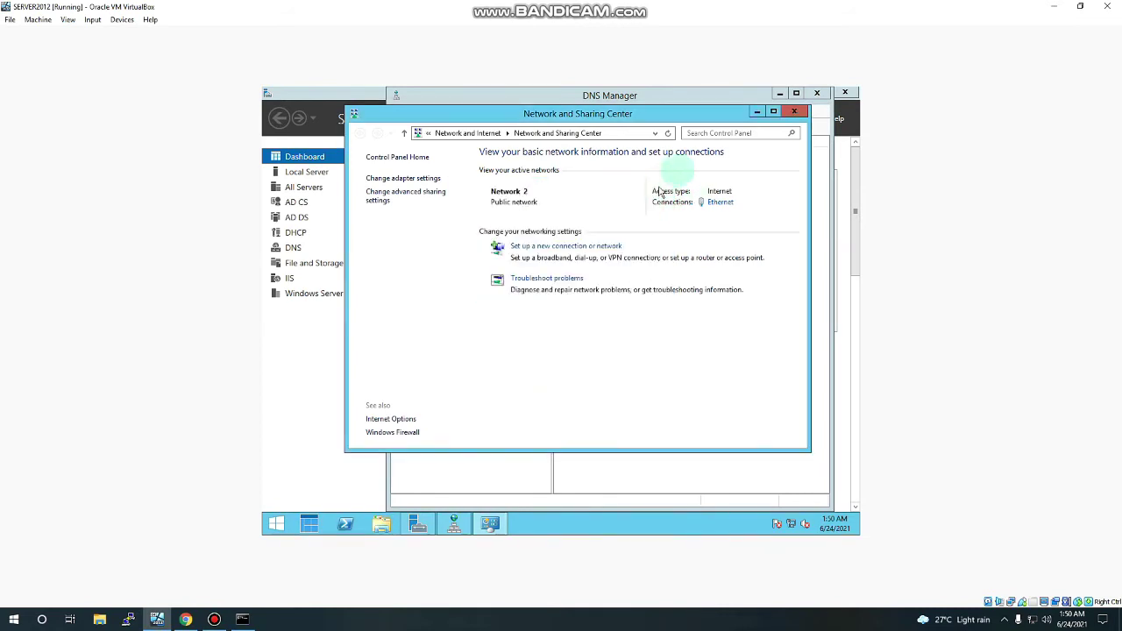
left_click(794, 111)
left_click(816, 93)
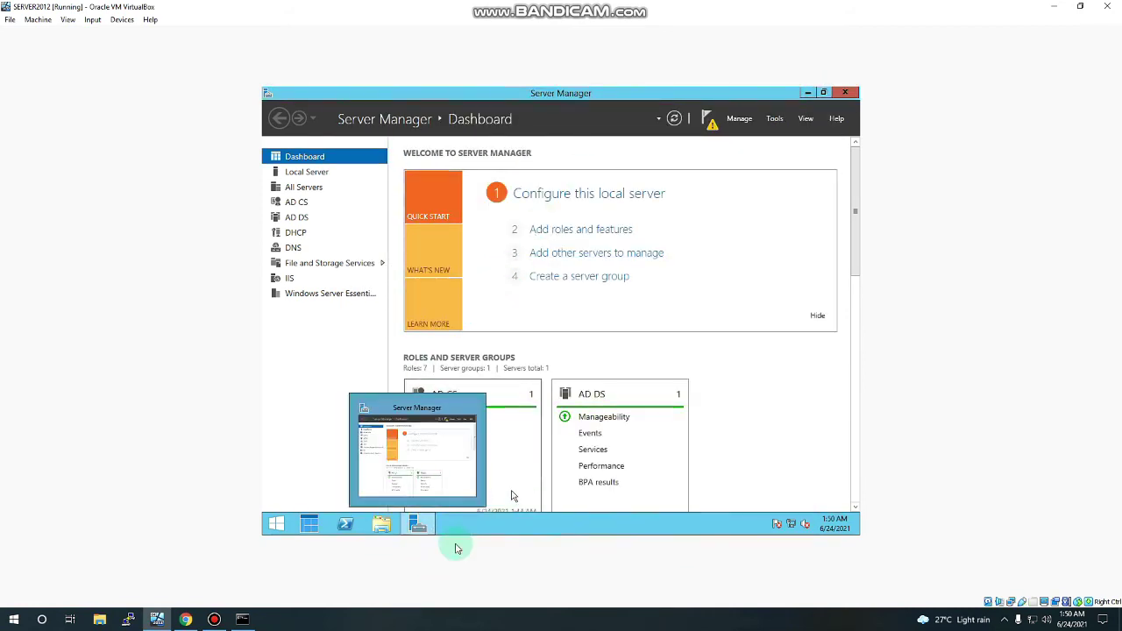
Step: Recheck the ipconfig output in the host's Command Prompt, minimize it and list the tools available in Server Manager
left_click(245, 619)
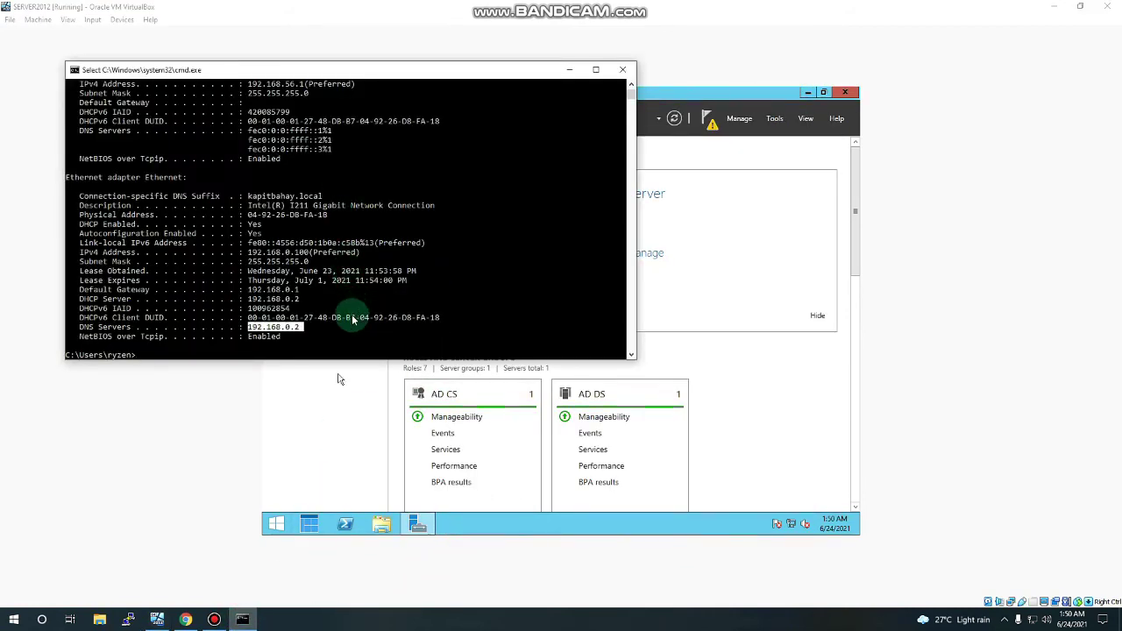
left_click(352, 340)
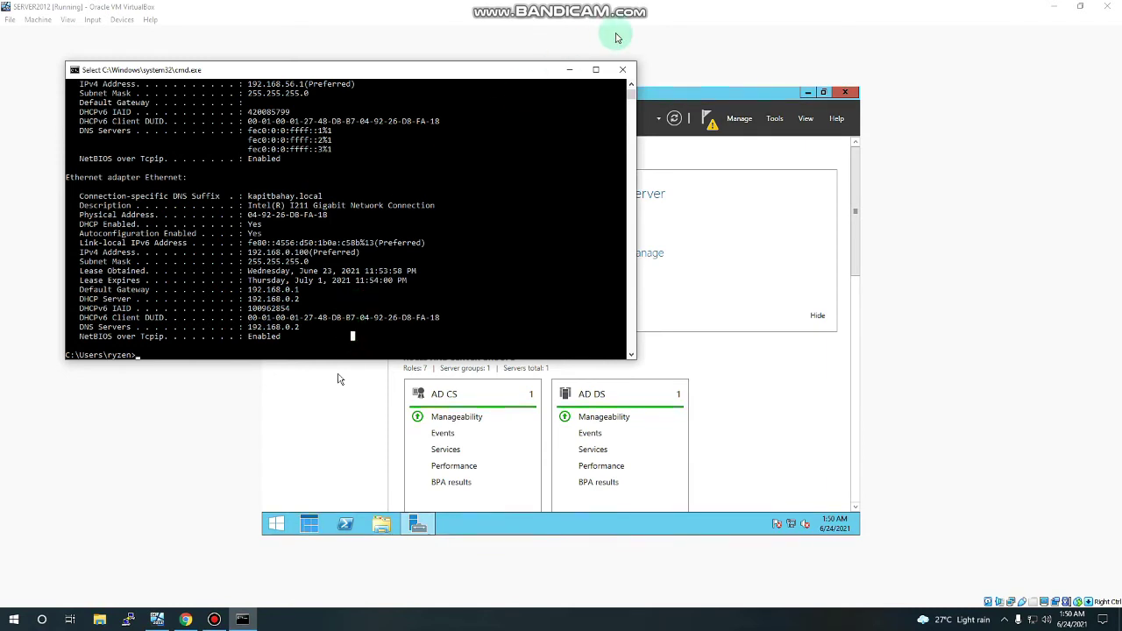
left_click(566, 70)
left_click(729, 125)
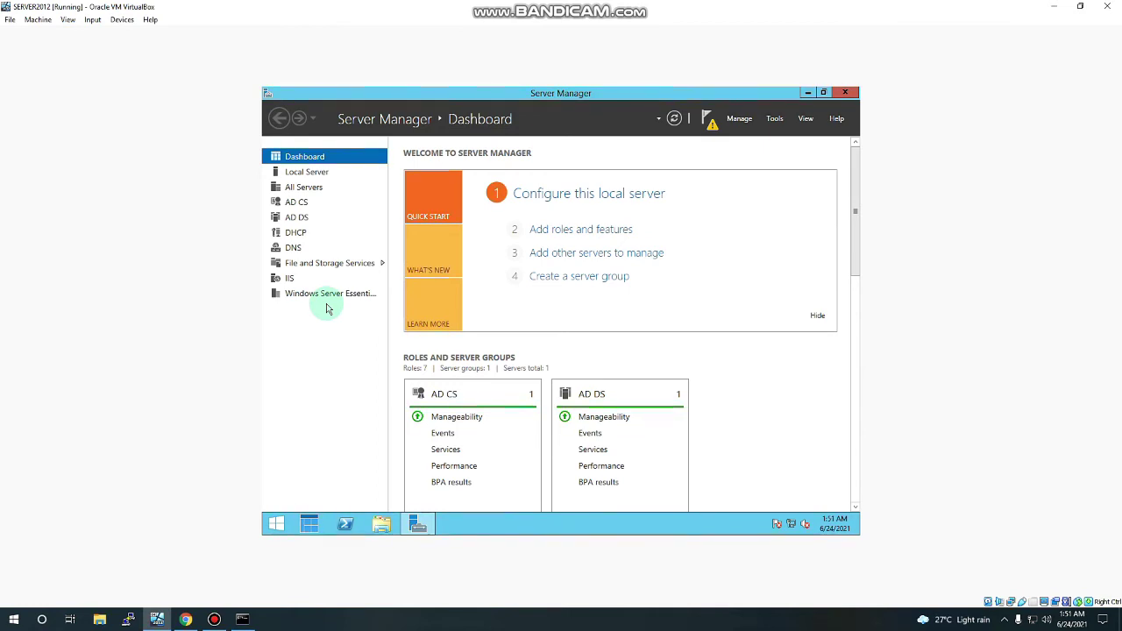
left_click(775, 118)
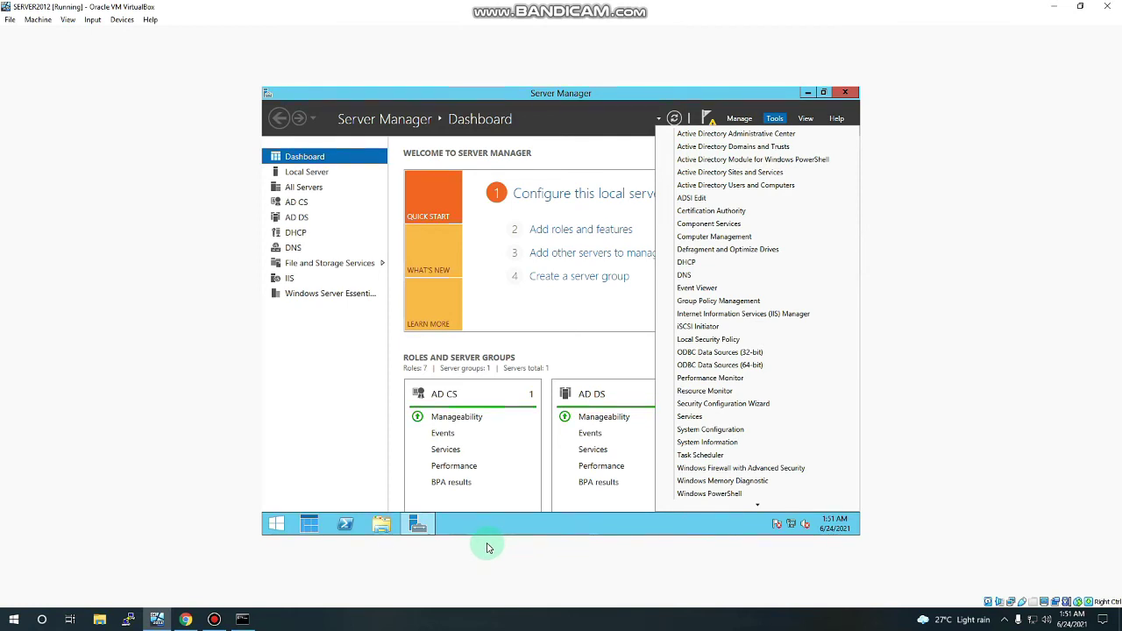
Step: Switch to Chrome, open google.com in a new tab, search for "you" and test access to the YouTube result
left_click(235, 621)
left_click(186, 619)
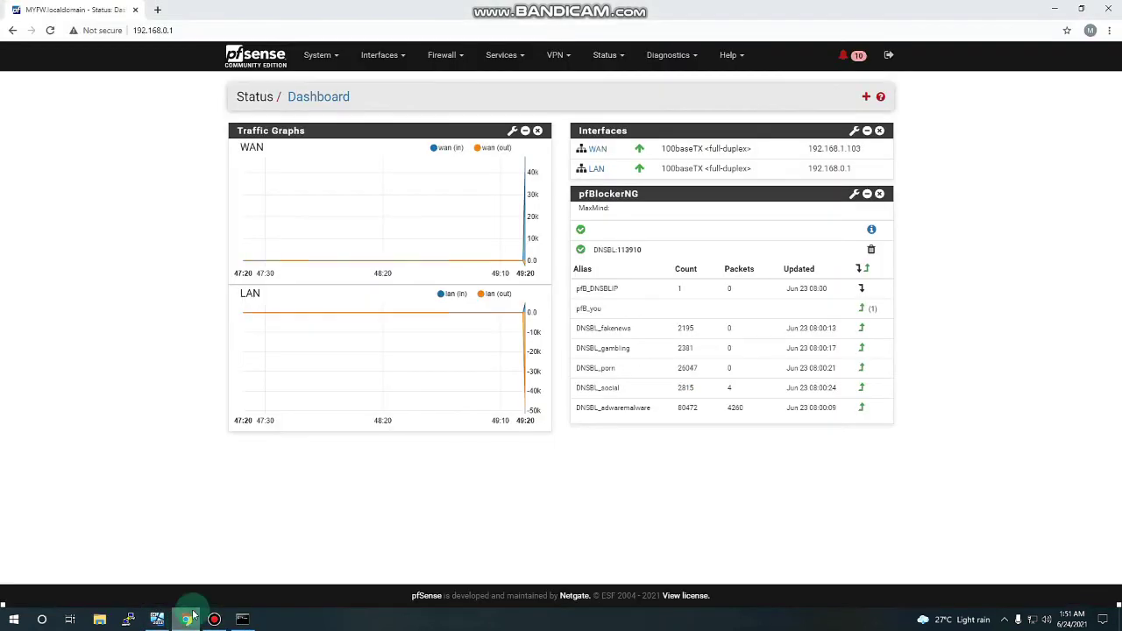
left_click(158, 9)
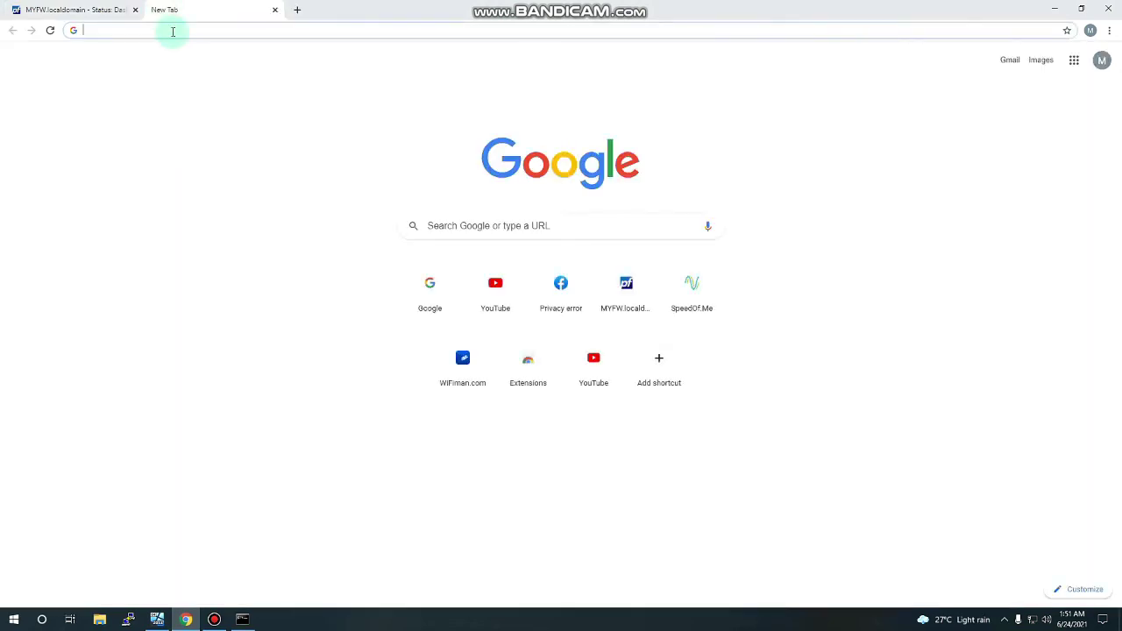
type("goo")
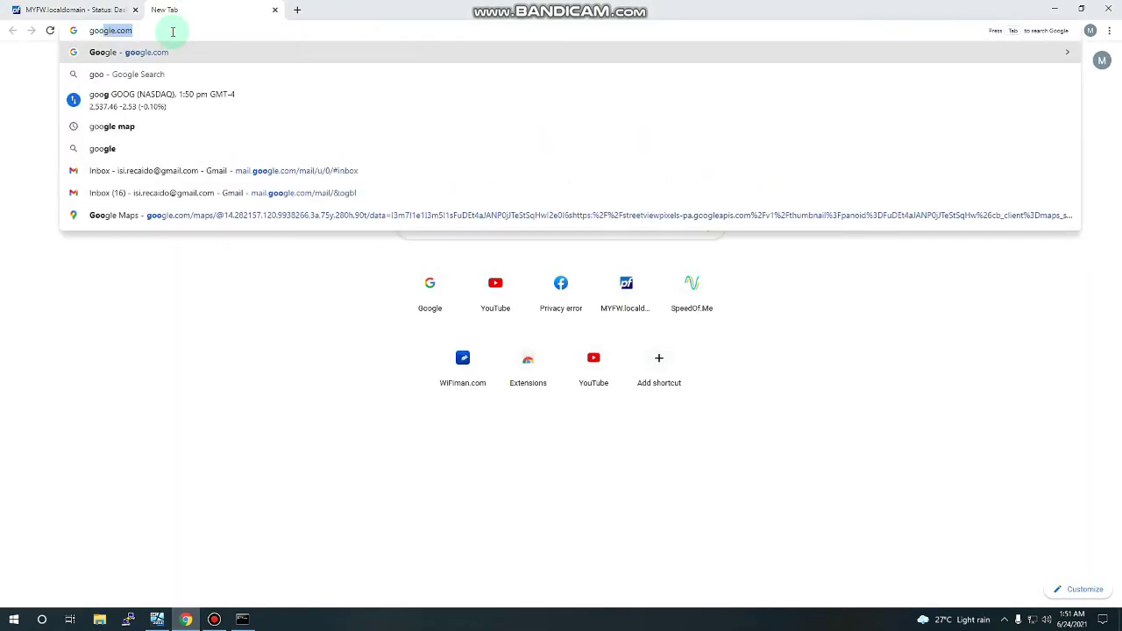
key("Return")
left_click(441, 274)
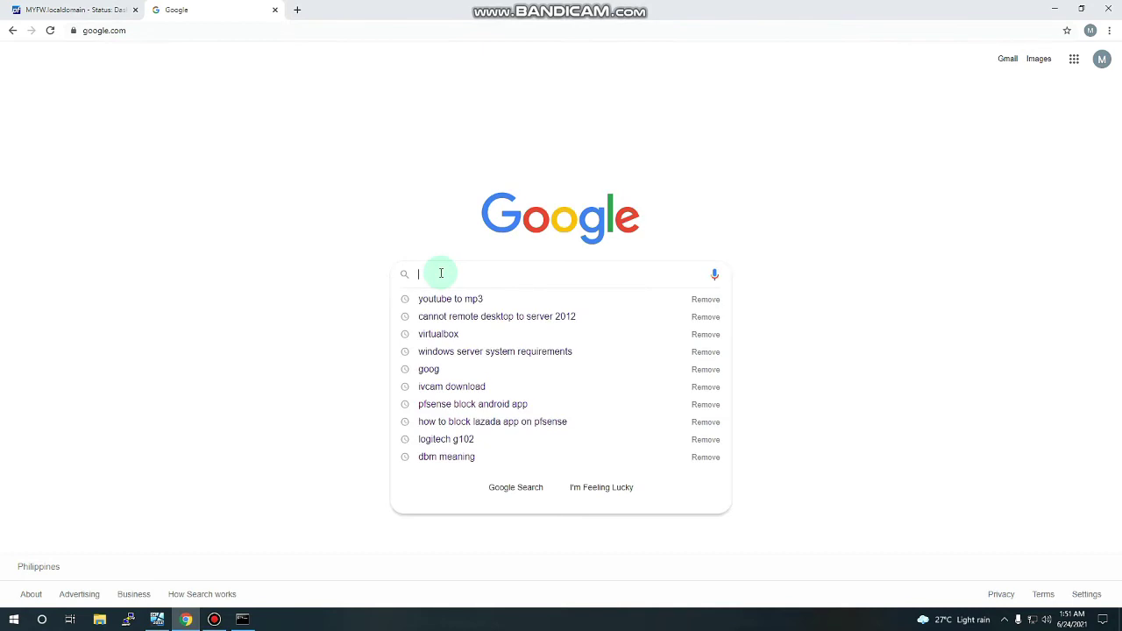
type("you")
key("Return")
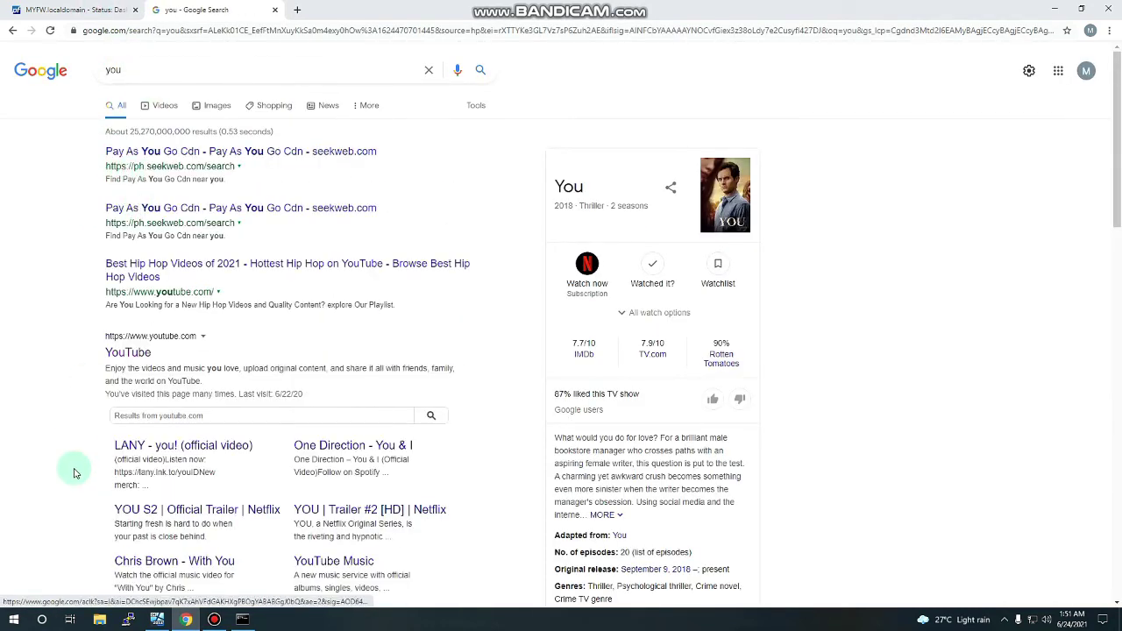
left_click(132, 354)
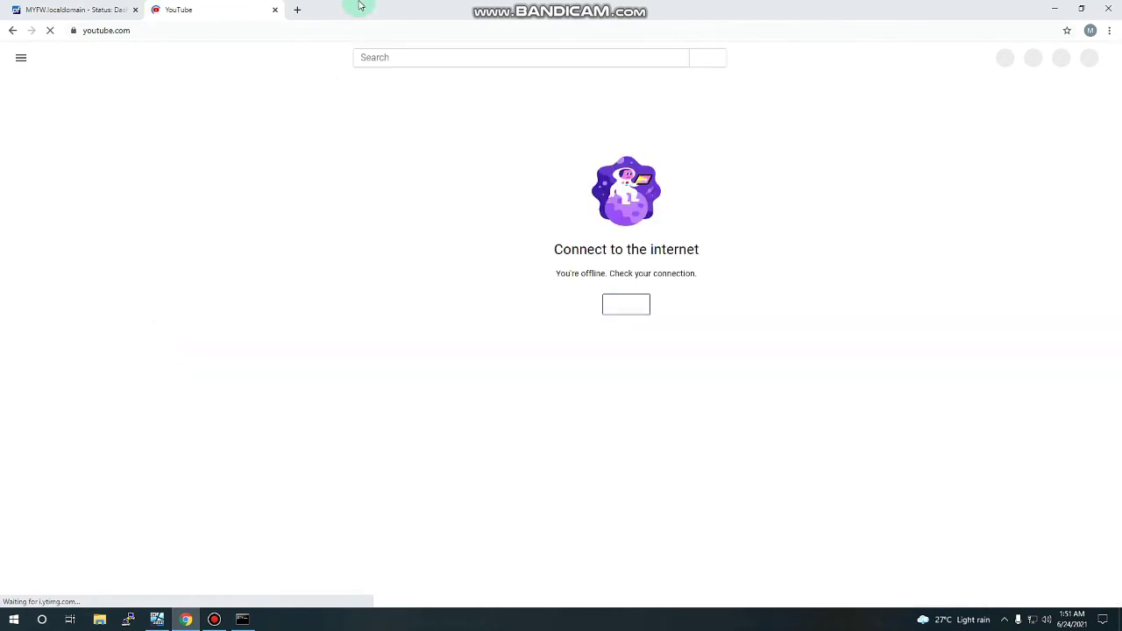
Step: Test access to facebook.com in another new browser tab
left_click(297, 9)
type("f")
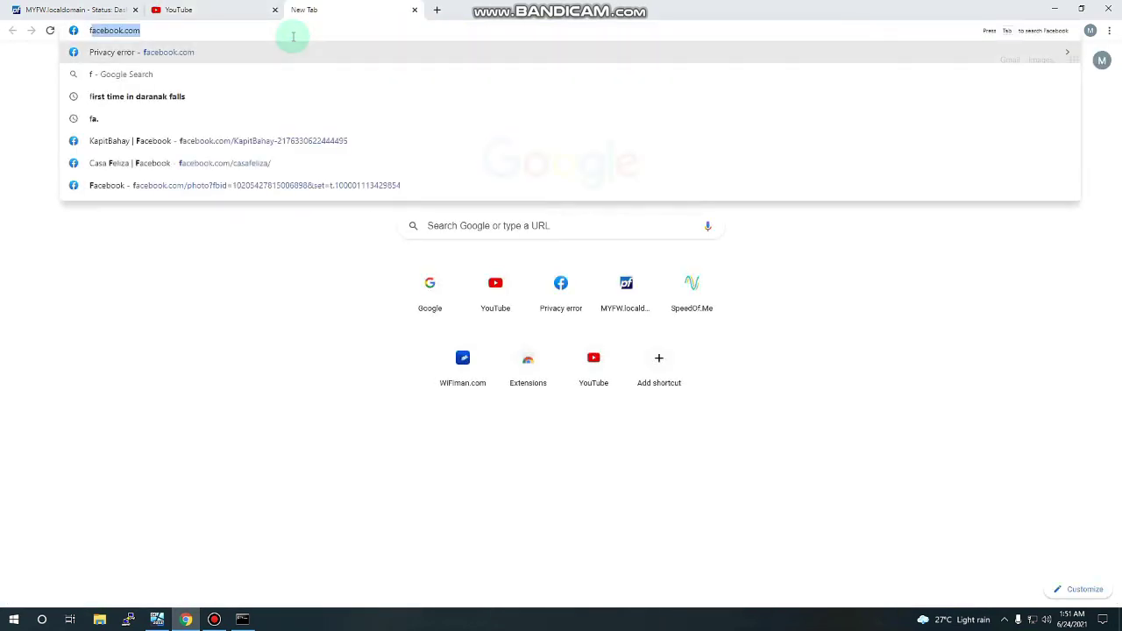
key("Return")
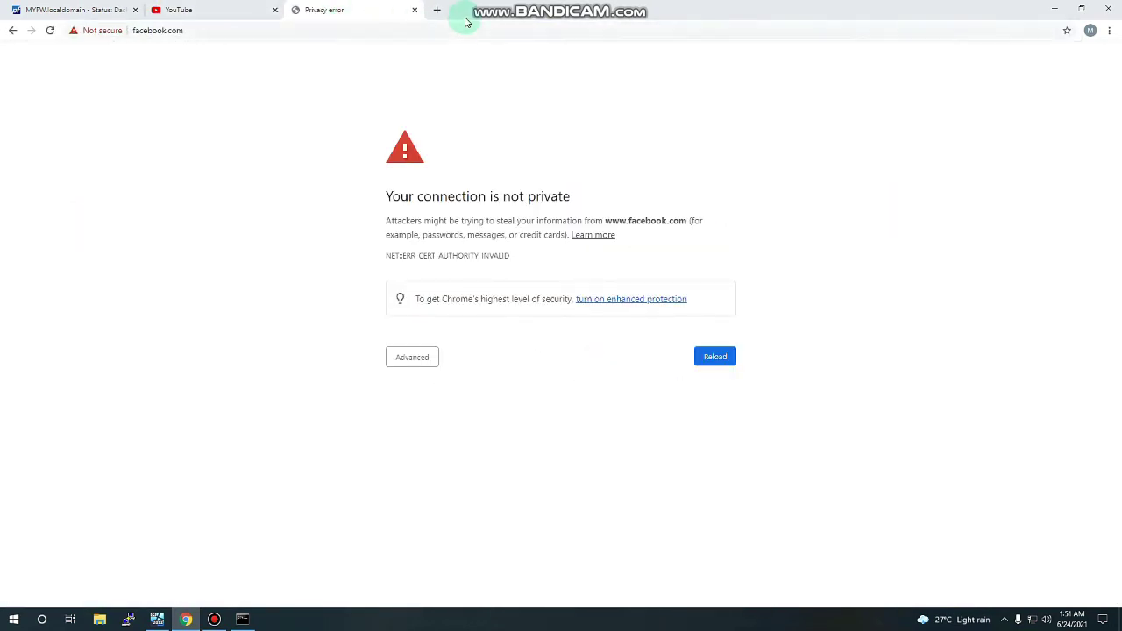
Step: Test the adult-content filter by searching Google for "porn" in a new tab, opening the porn.com result and closing the tab
left_click(437, 10)
type("go")
key("Return")
type("porn")
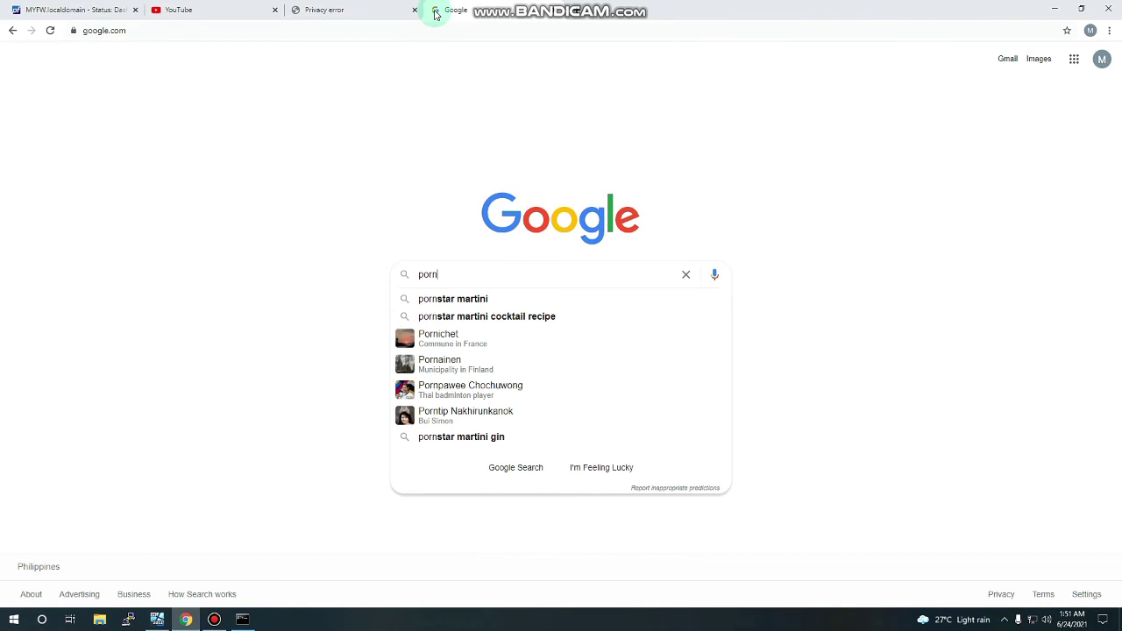
key("Return")
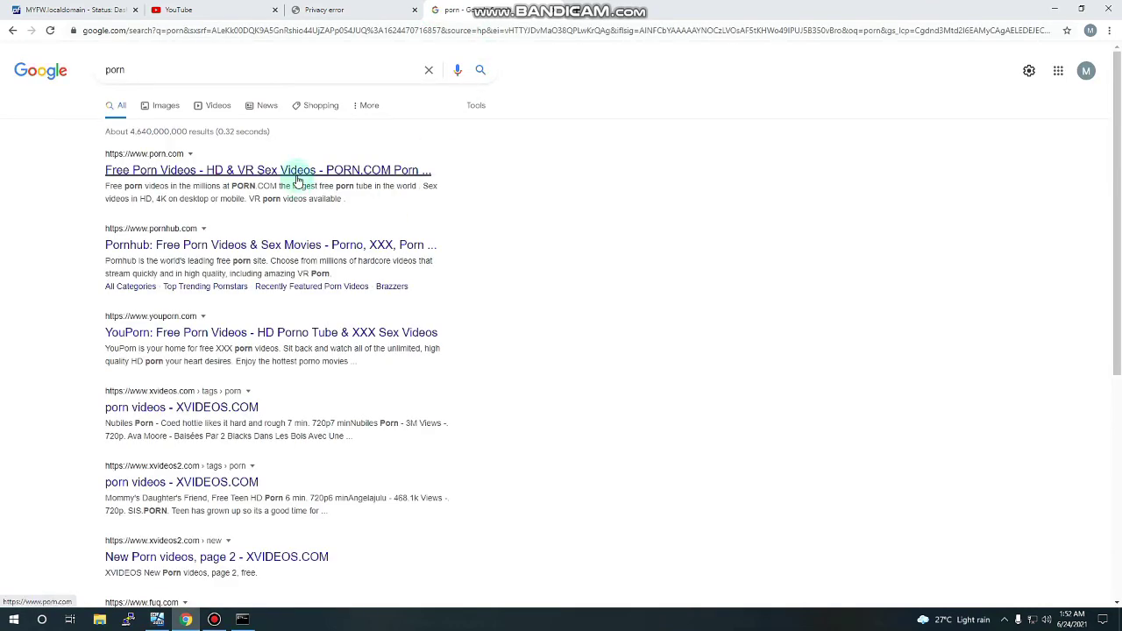
left_click(298, 171)
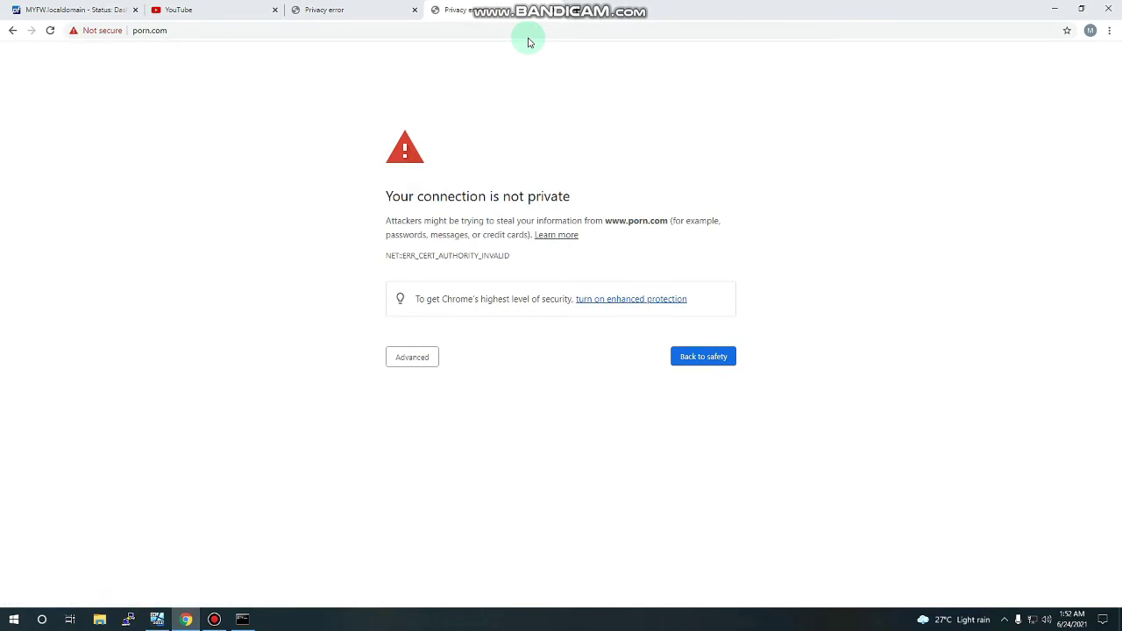
left_click(556, 17)
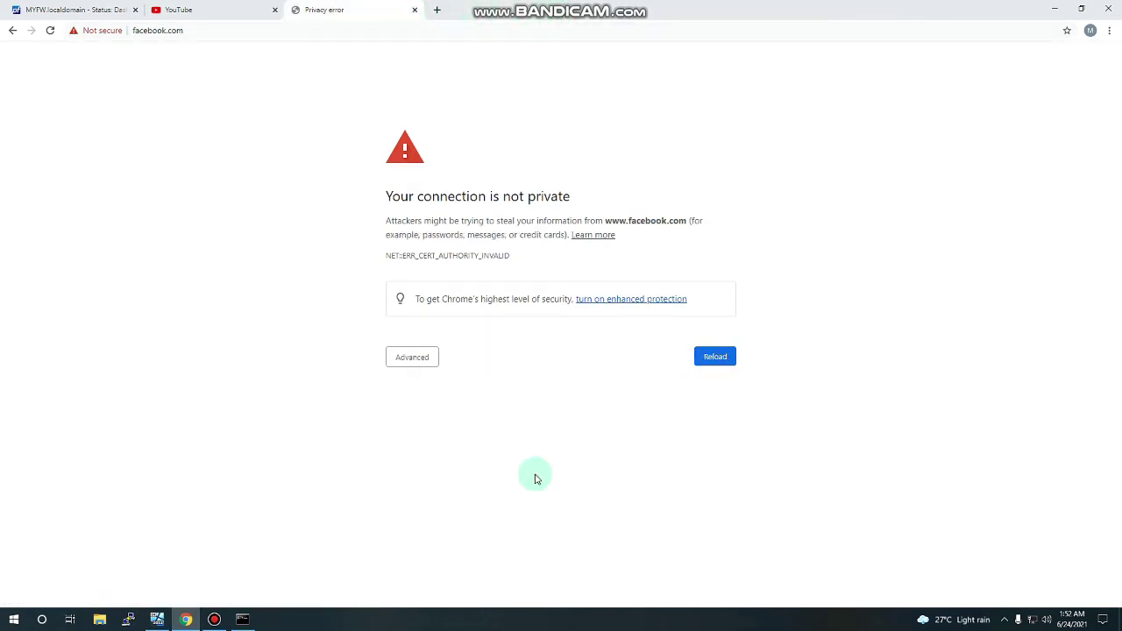
Step: Switch to Command Prompt, run ping youtube.com -t and highlight the IP address the domain resolves to
left_click(242, 619)
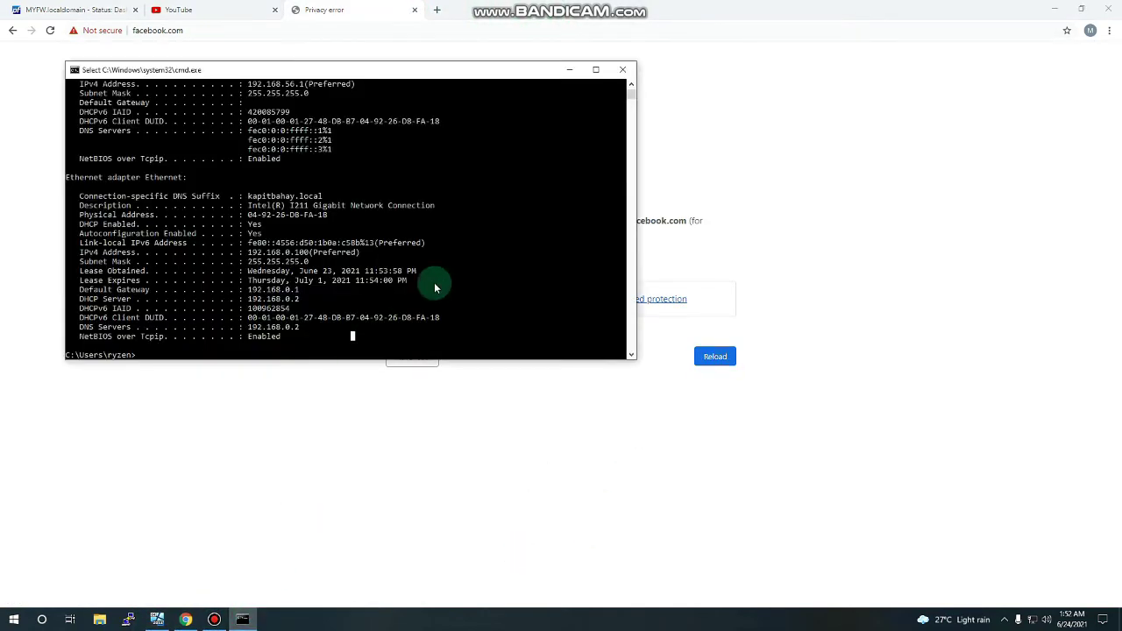
left_click(455, 321)
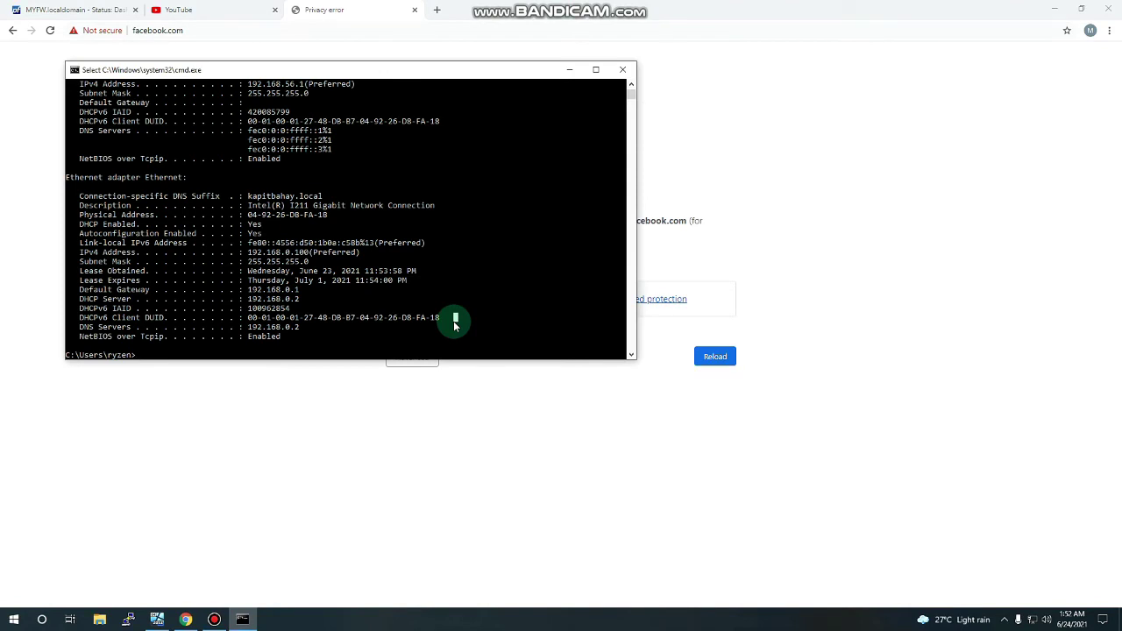
key("Escape")
left_click(457, 351)
key("Return")
key("Return")
key("Return")
type("pi")
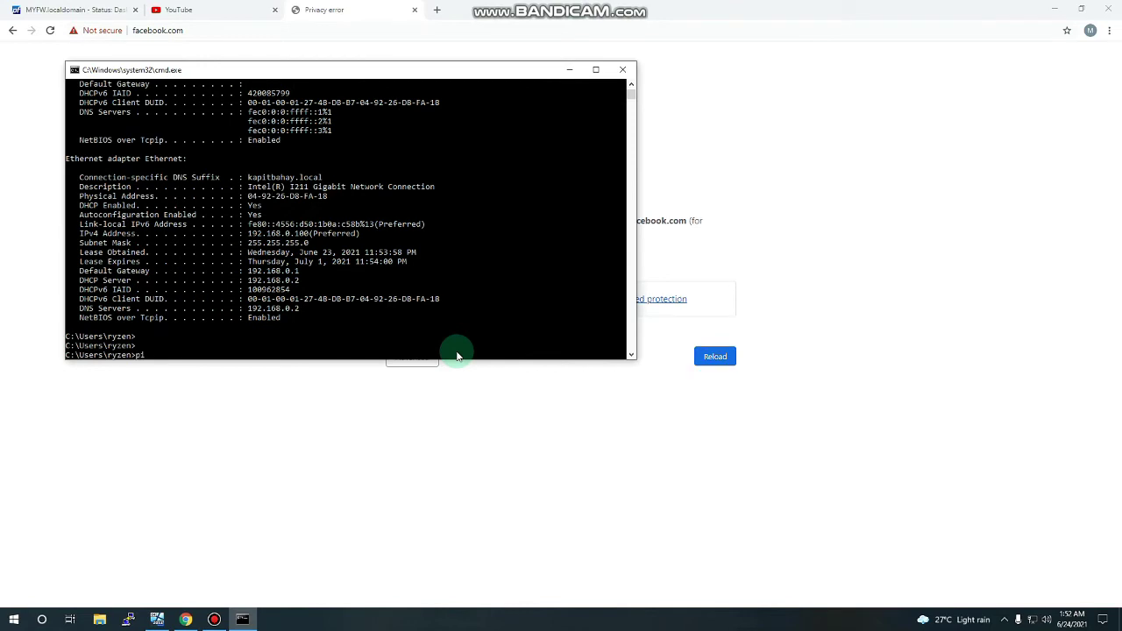
type("ng youtube.ocom -t")
key("Return")
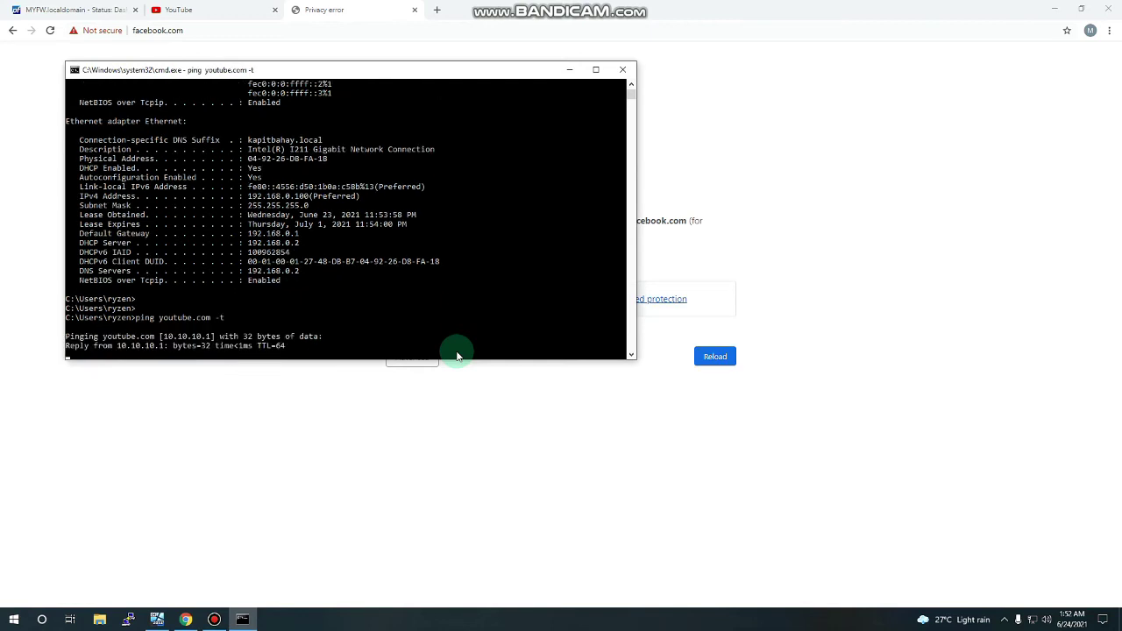
left_click_drag(165, 323, 209, 325)
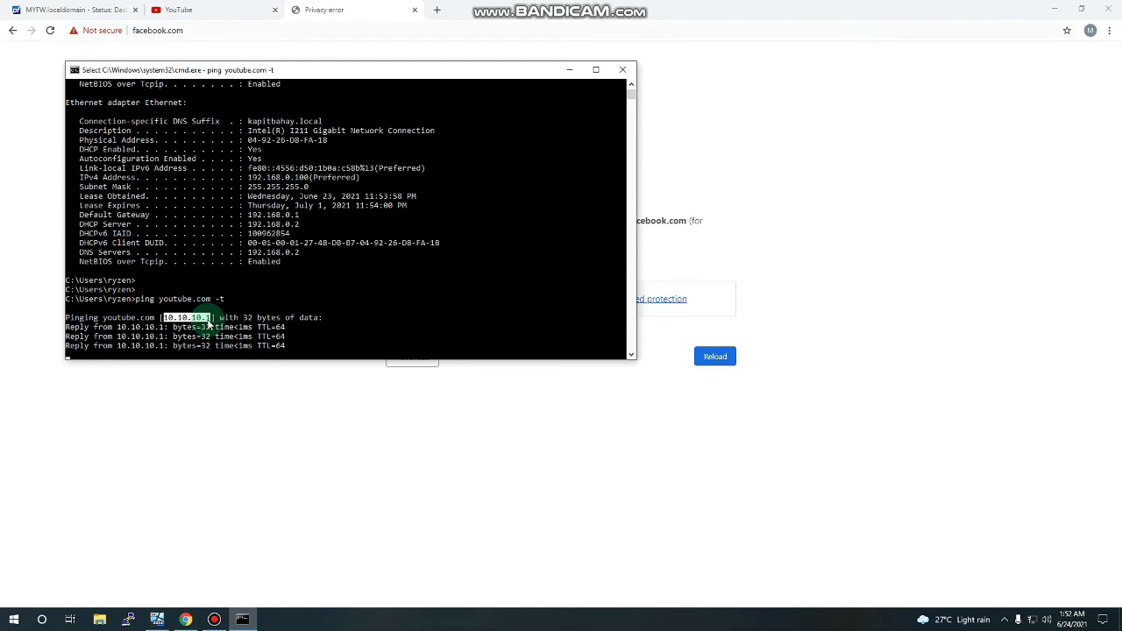
Step: Switch back to pfSense in Chrome and examine the DNSBL virtual IP in pfBlockerNG's DNSBL settings
left_click(92, 10)
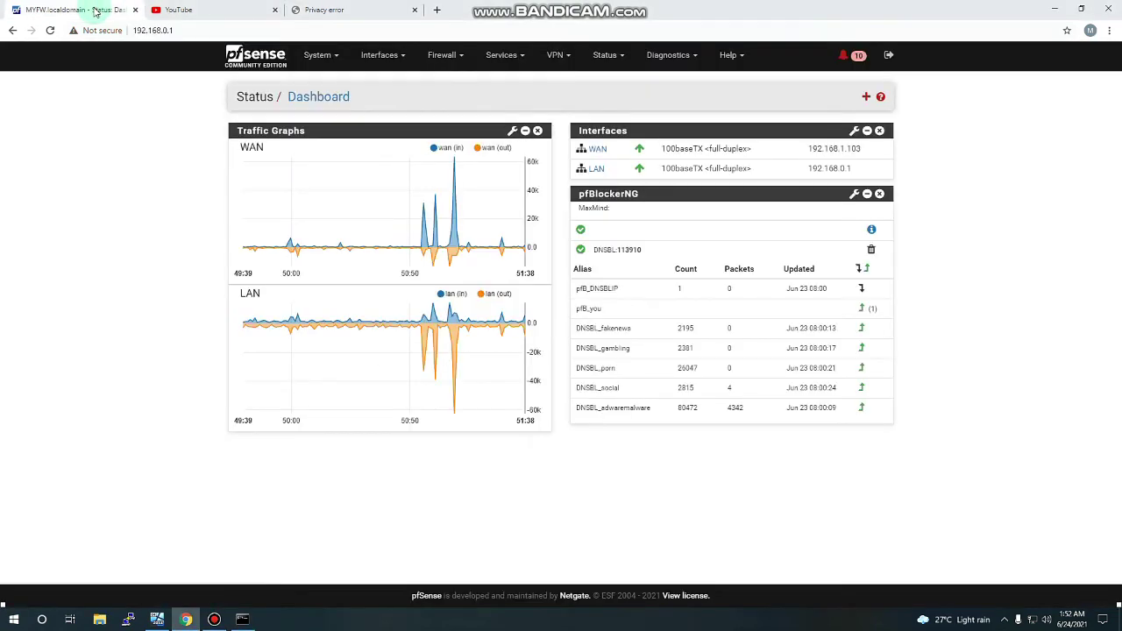
left_click(505, 55)
left_click(442, 55)
left_click(452, 116)
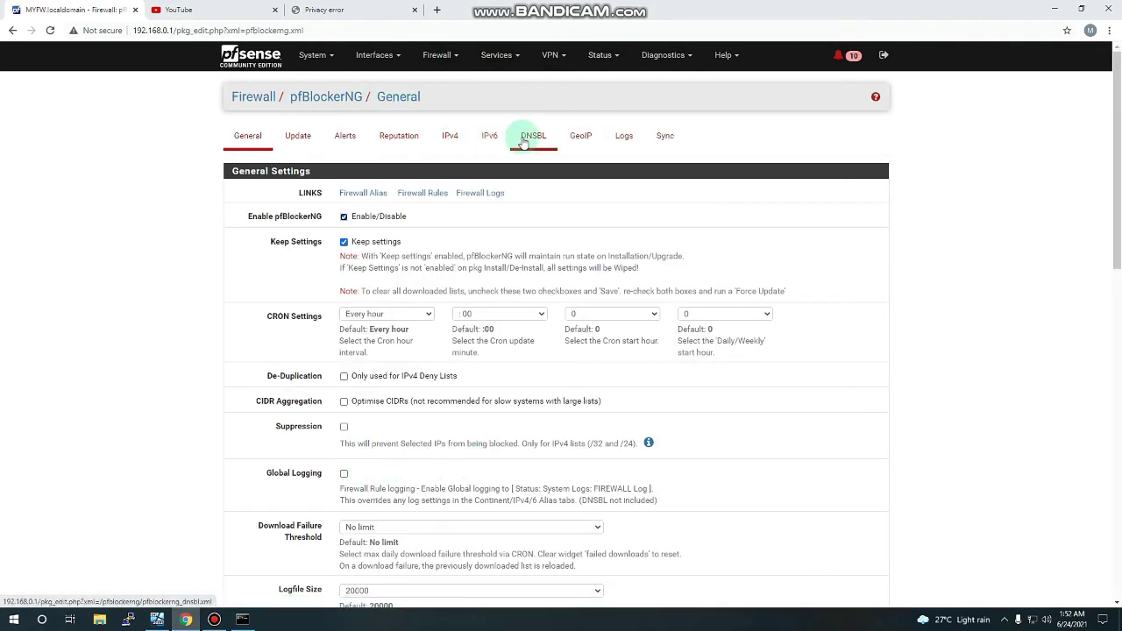
left_click(523, 140)
scroll(465, 333, "down", 2)
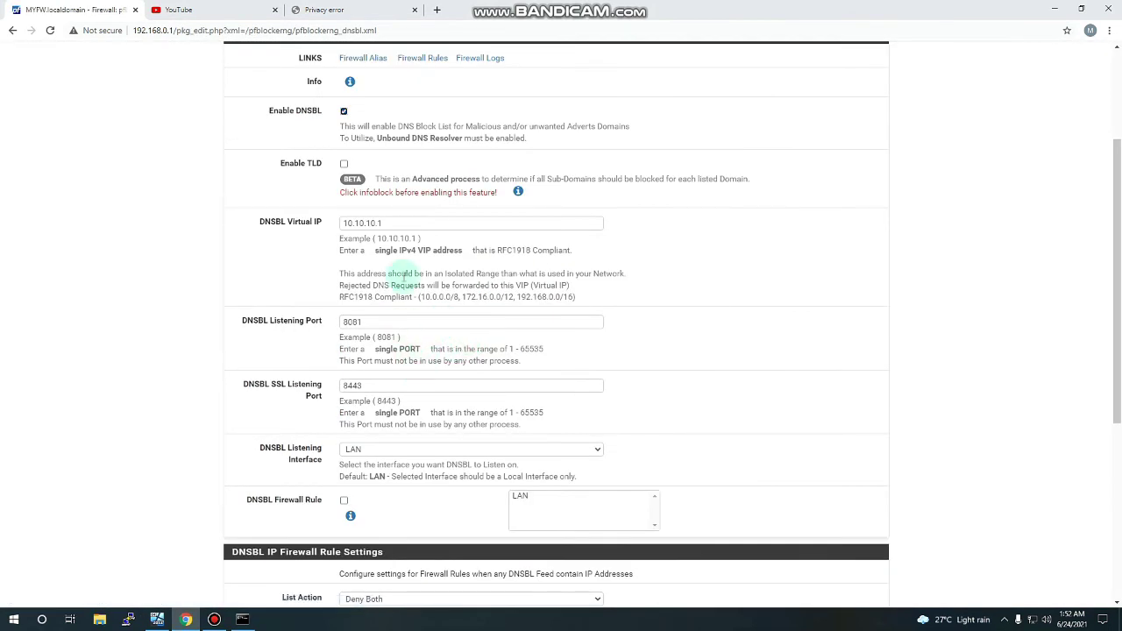
Step: Highlight the IP address in pfBlockerNG's DNSBL Virtual IP field
left_click(346, 223)
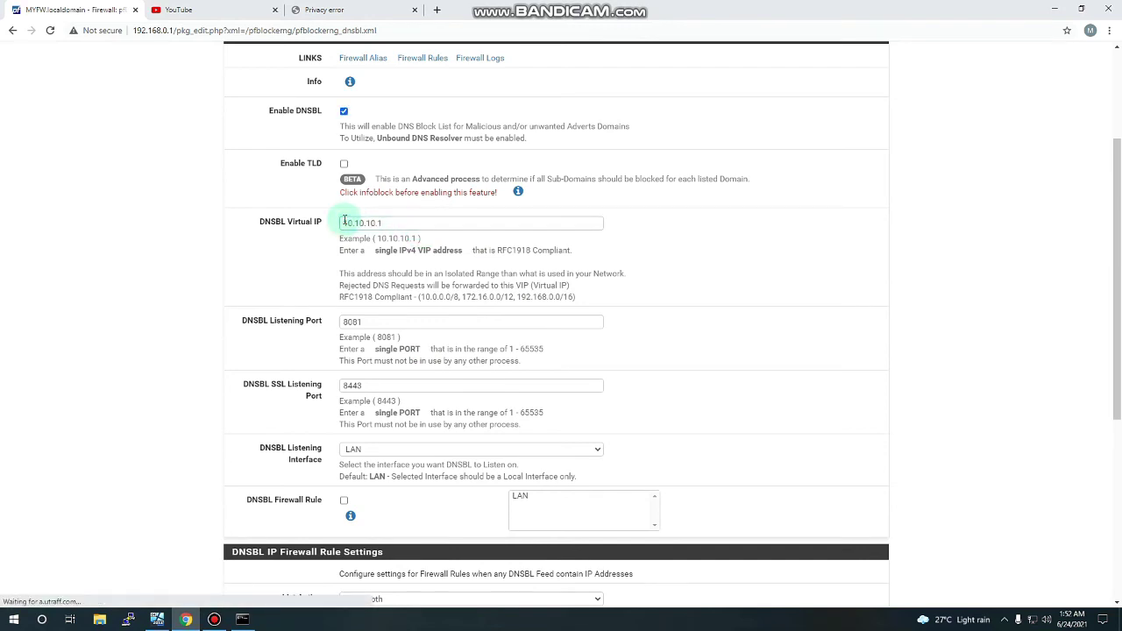
left_click_drag(345, 223, 382, 223)
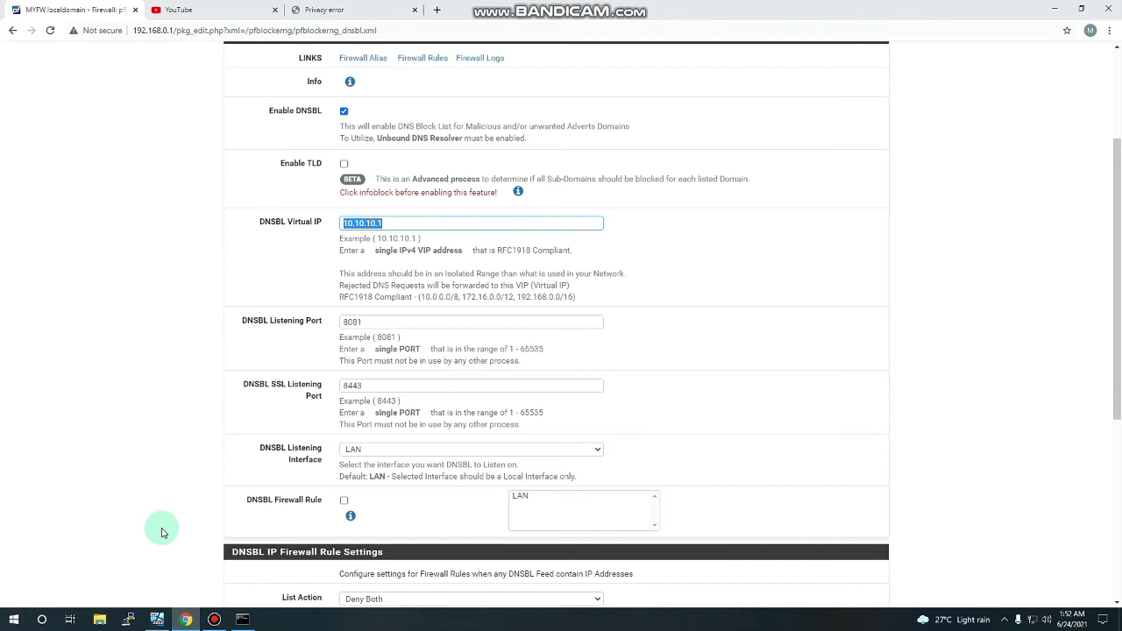
Step: Switch to the SERVER2012 virtual machine in VirtualBox and view the DHCP and DNS role pages in Server Manager
mouse_move(157, 620)
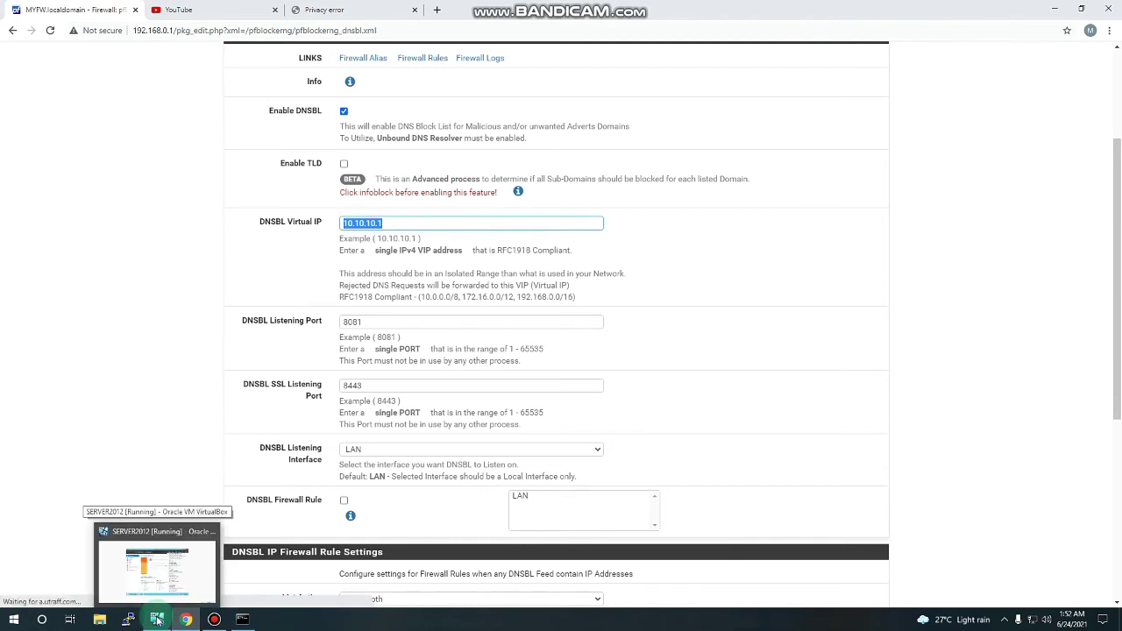
left_click(157, 620)
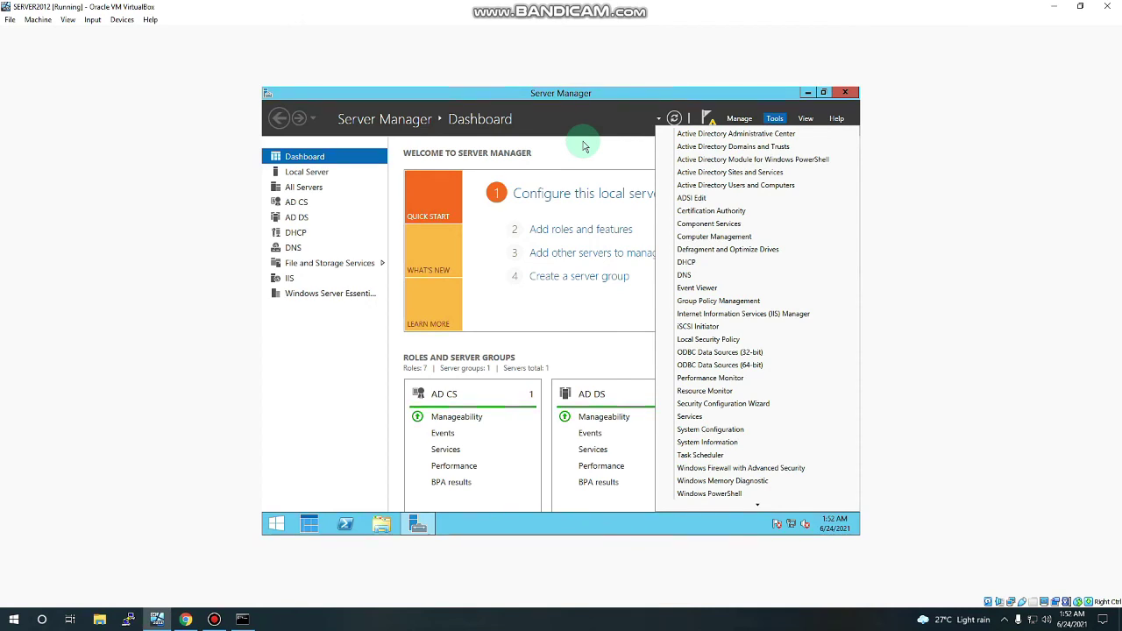
left_click(298, 236)
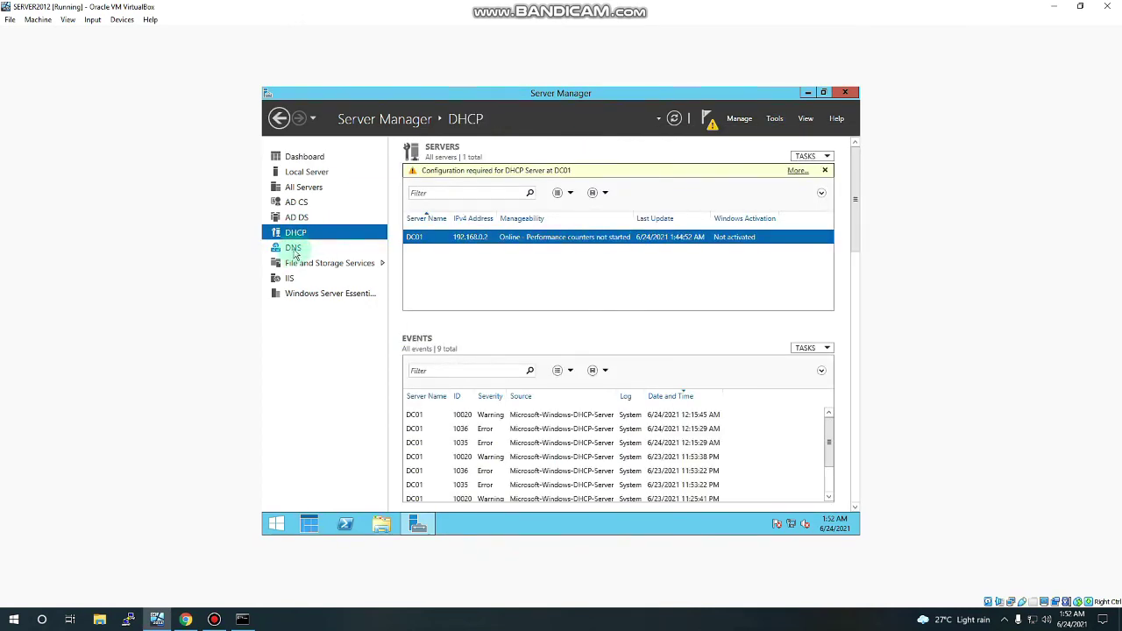
left_click(291, 249)
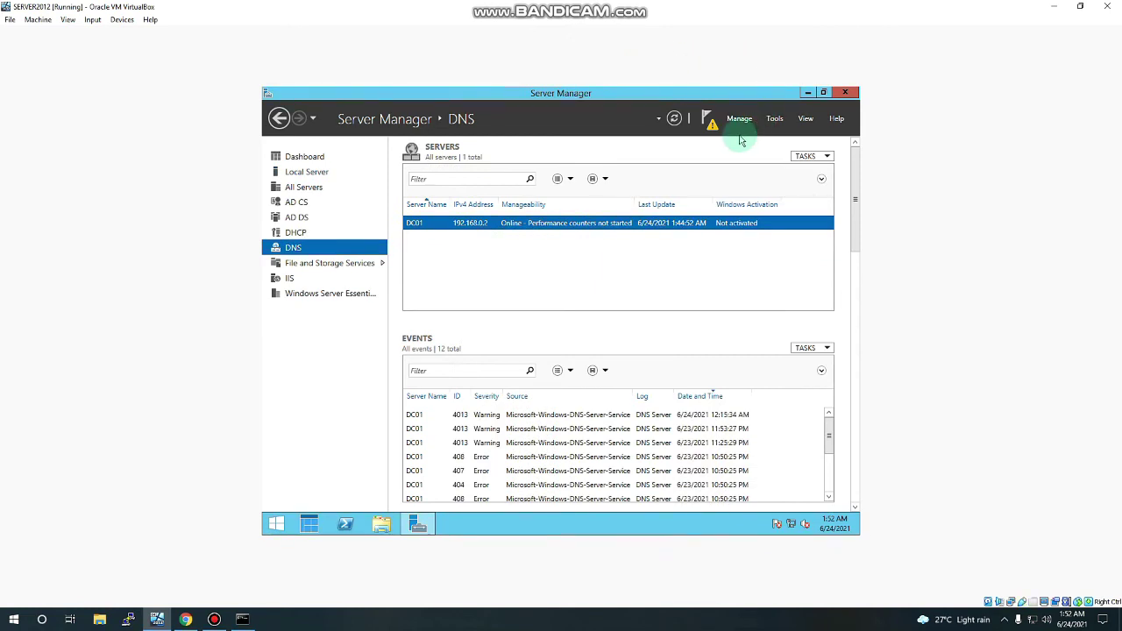